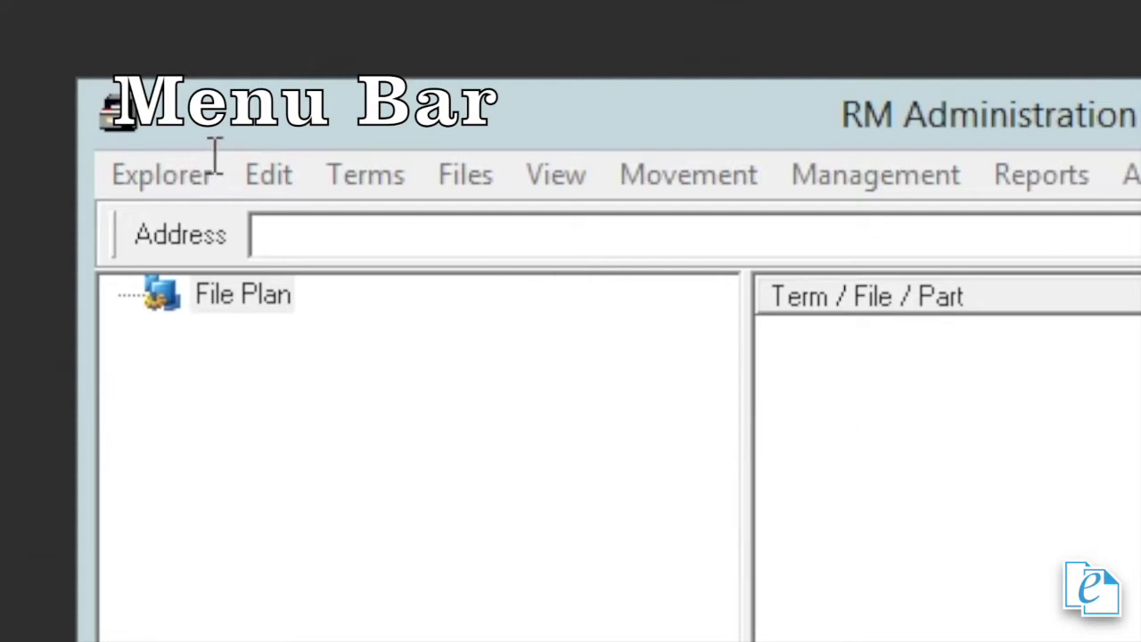
click(234, 134)
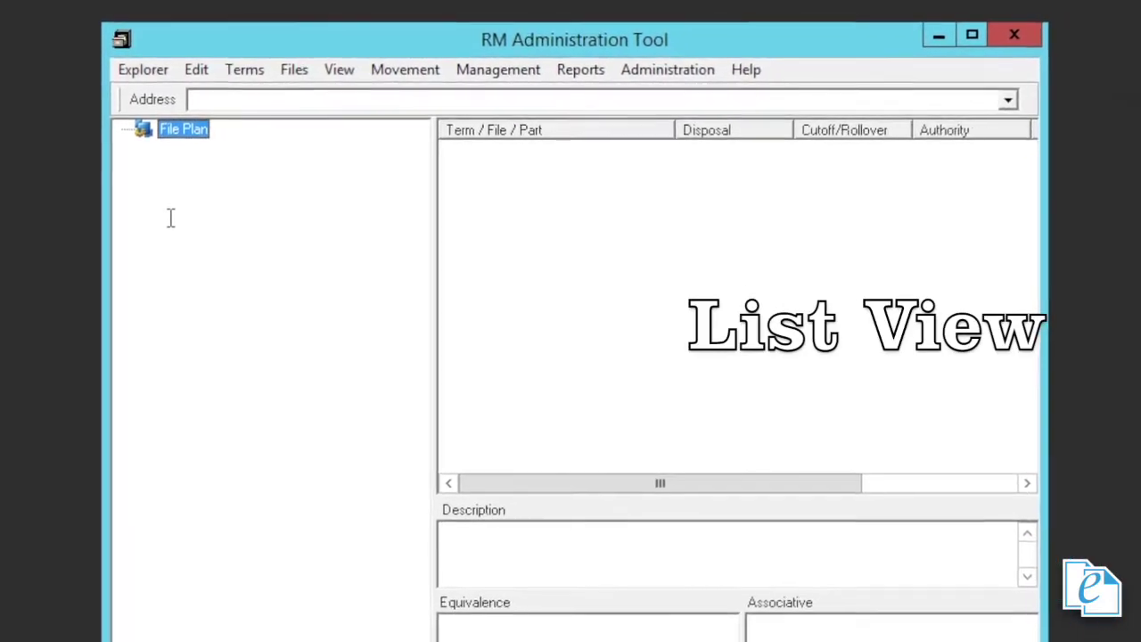
click(620, 247)
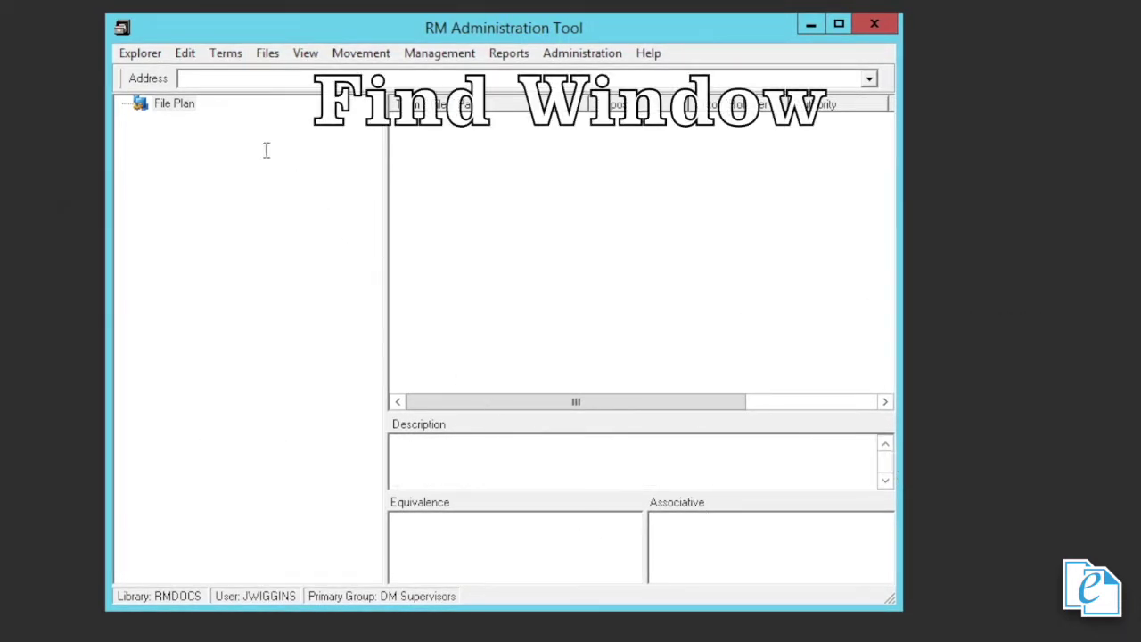
Open the Find window to view its text, search scope and field options
click(187, 54)
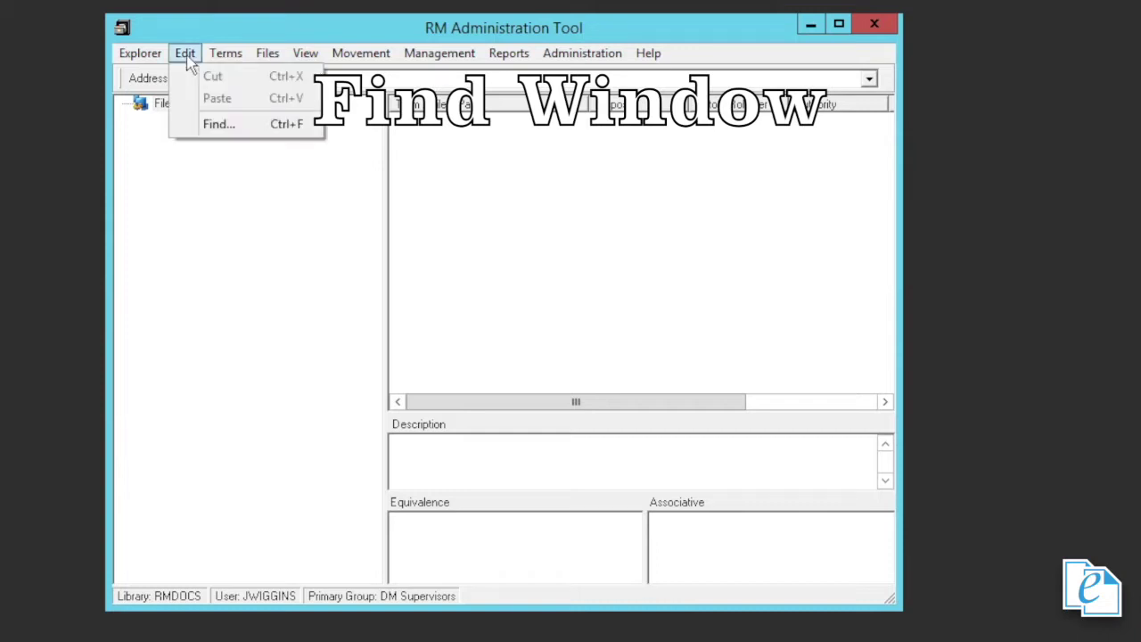
click(222, 124)
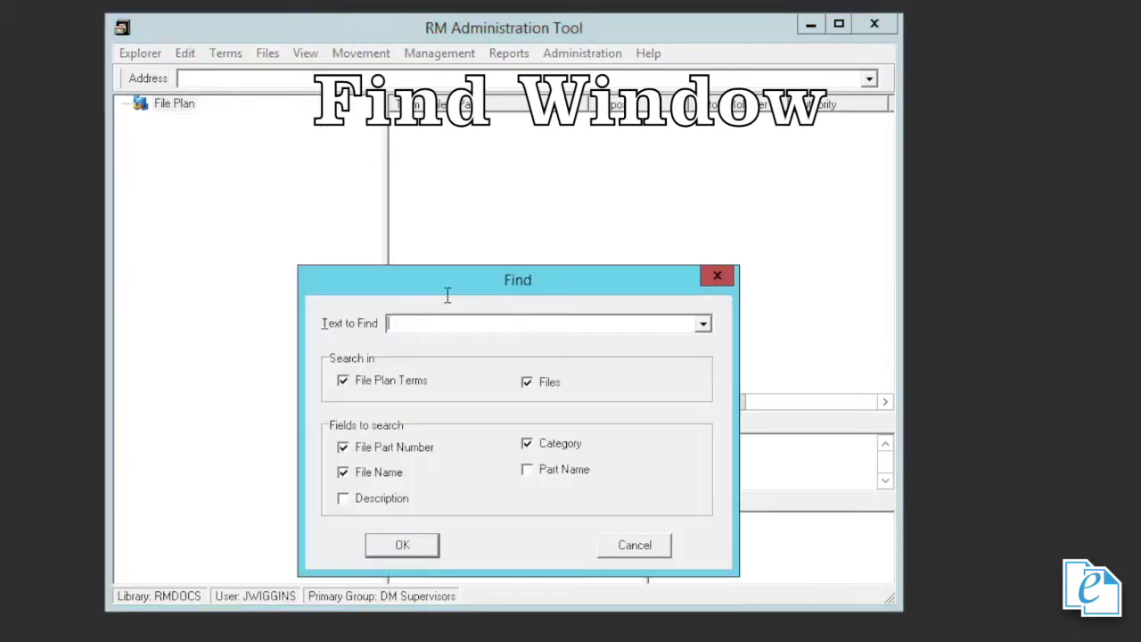
drag(451, 295, 405, 196)
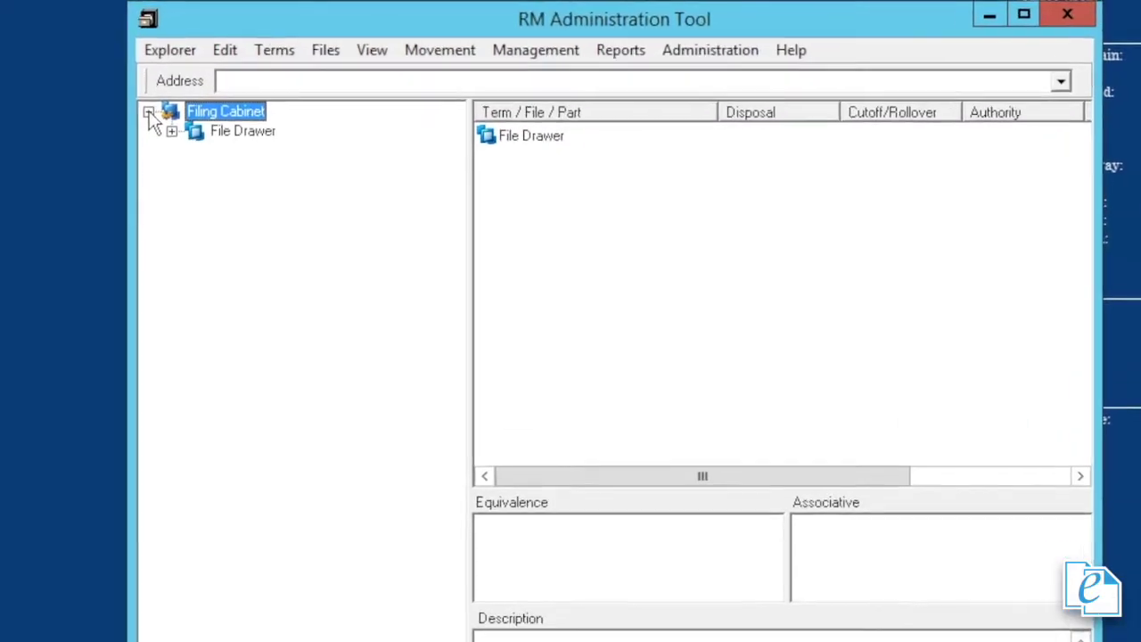
Expand File Drawer and Hanging Folder in the file plan, and select each level from File Folder back up to Filing Cabinet
click(171, 131)
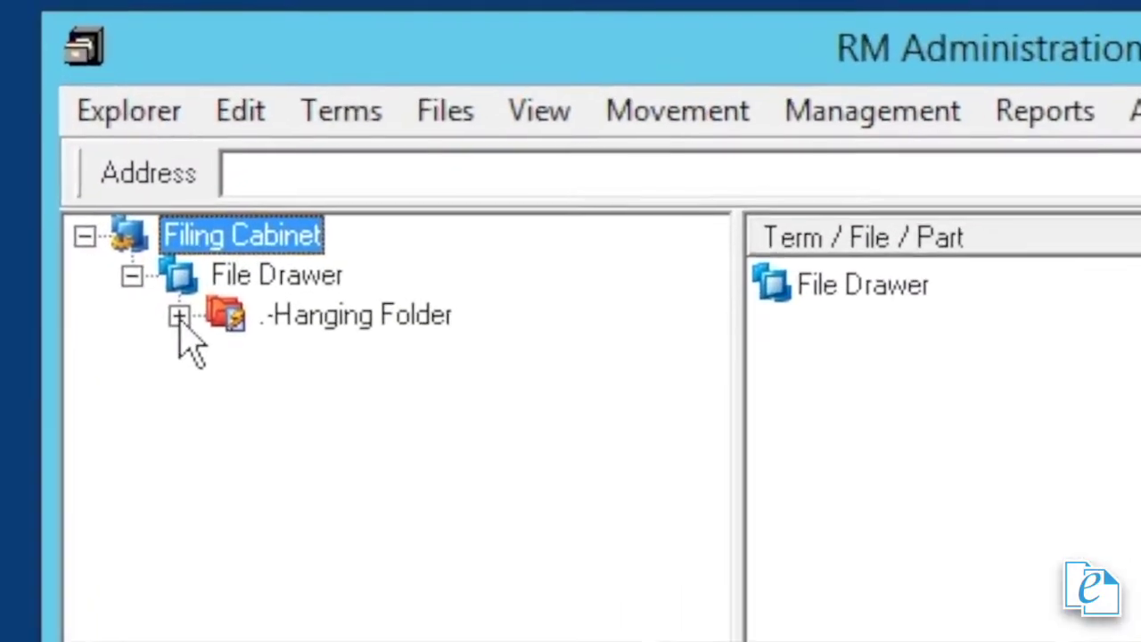
click(178, 317)
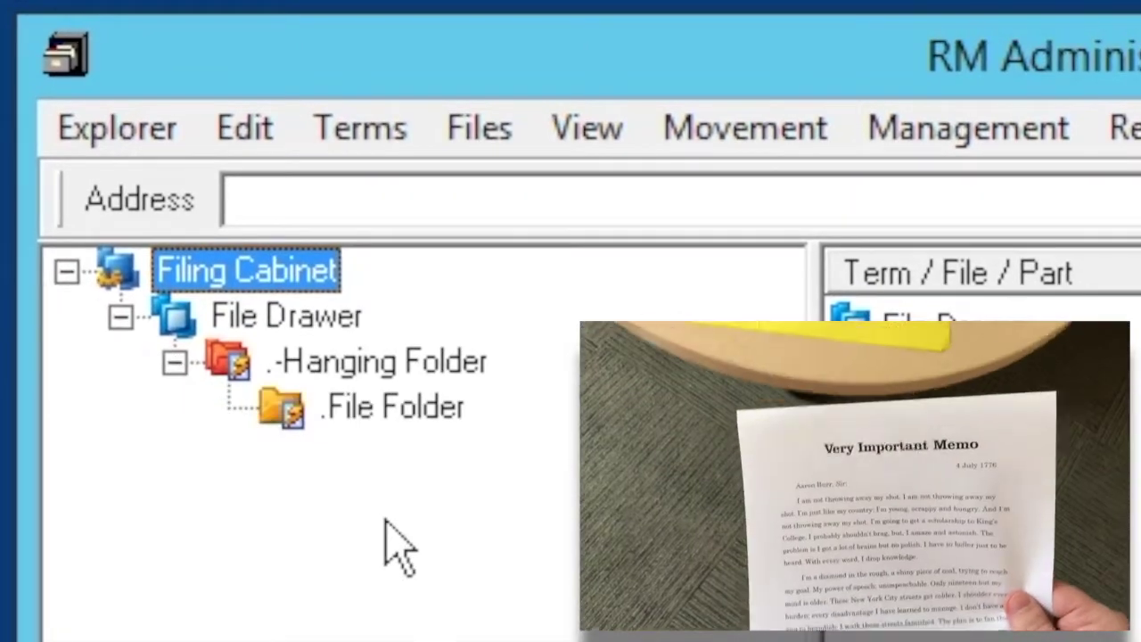
click(438, 422)
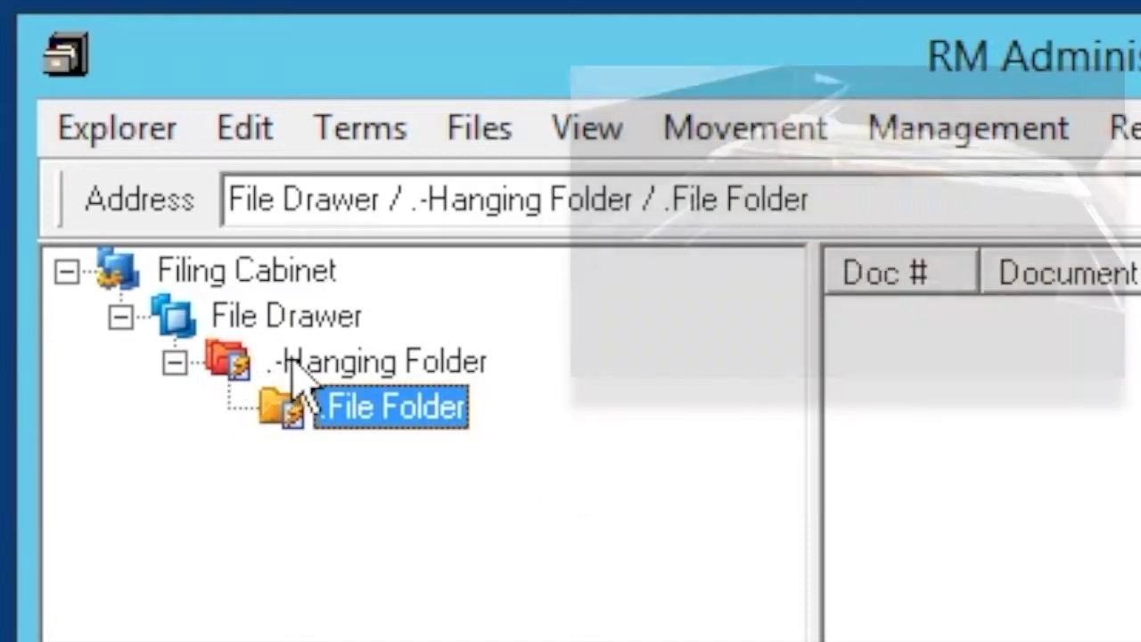
click(294, 361)
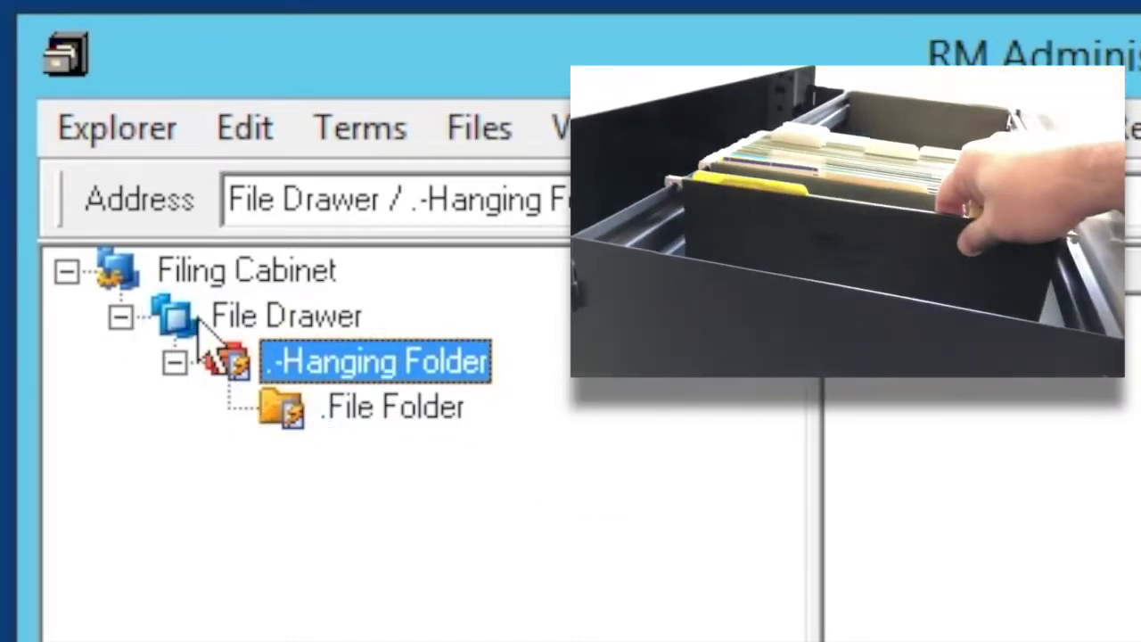
click(196, 324)
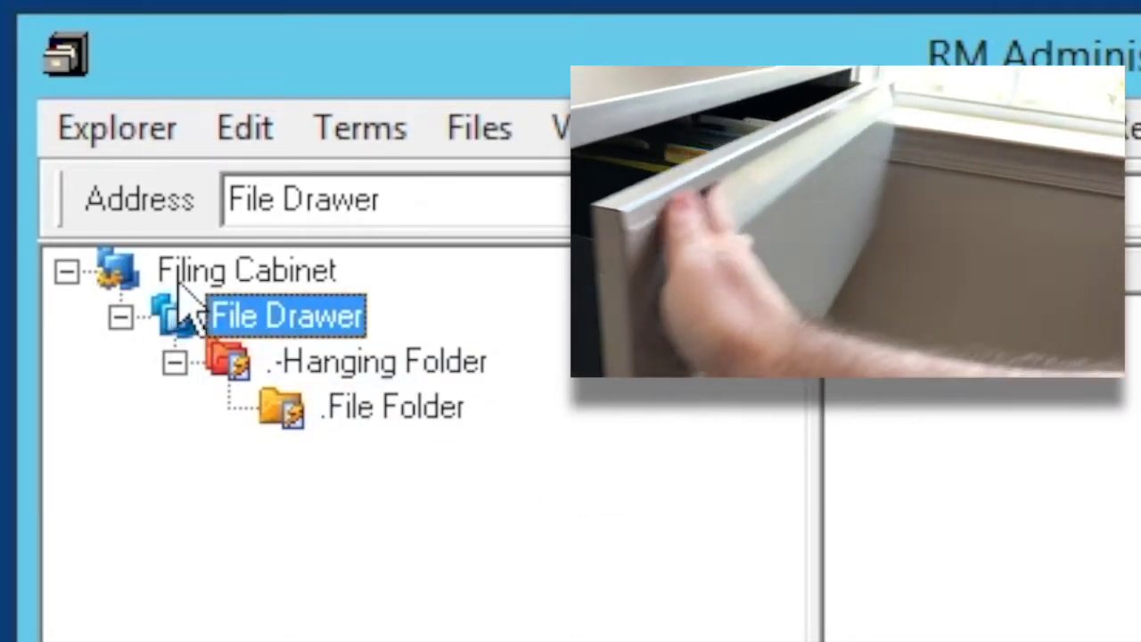
click(183, 285)
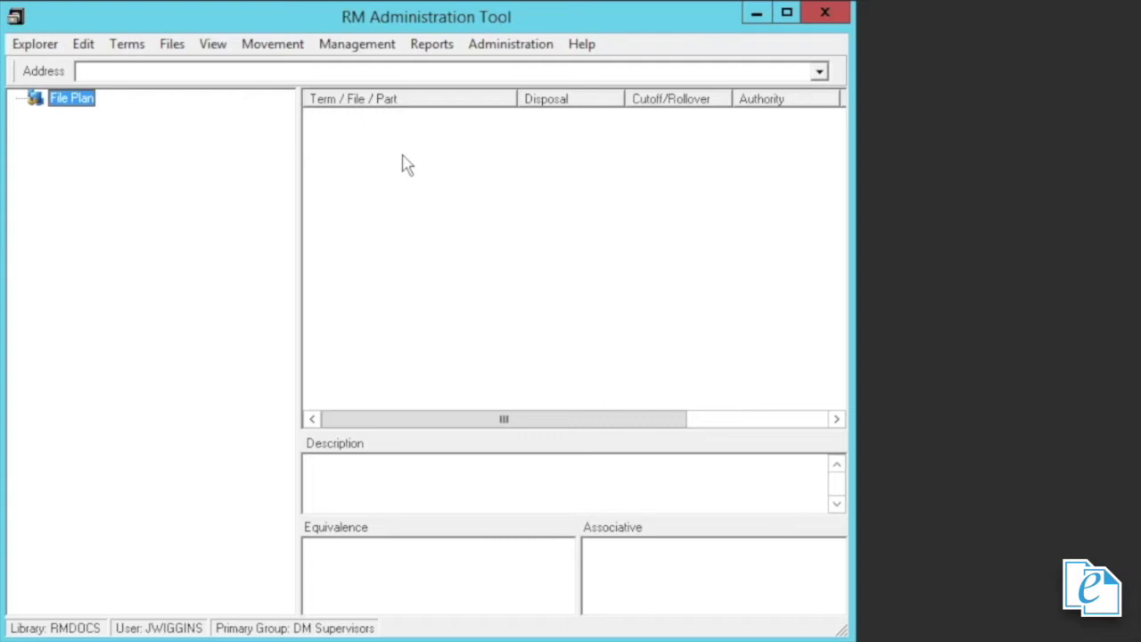
Create a new keyword term CORPORATE with term code CO and the Default file series
click(127, 44)
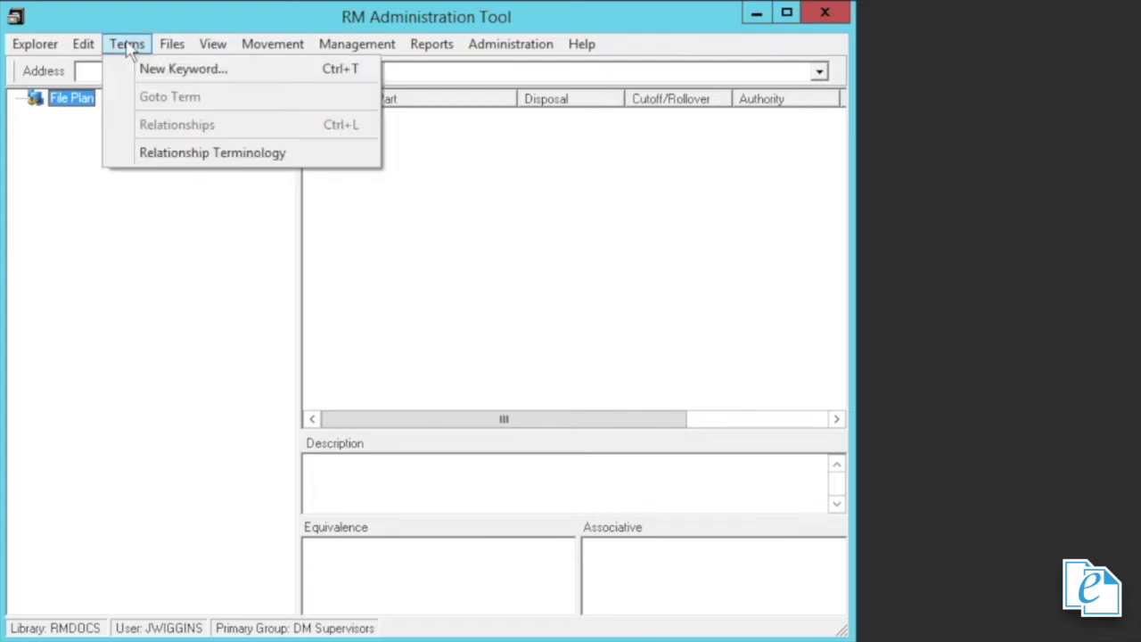
click(158, 70)
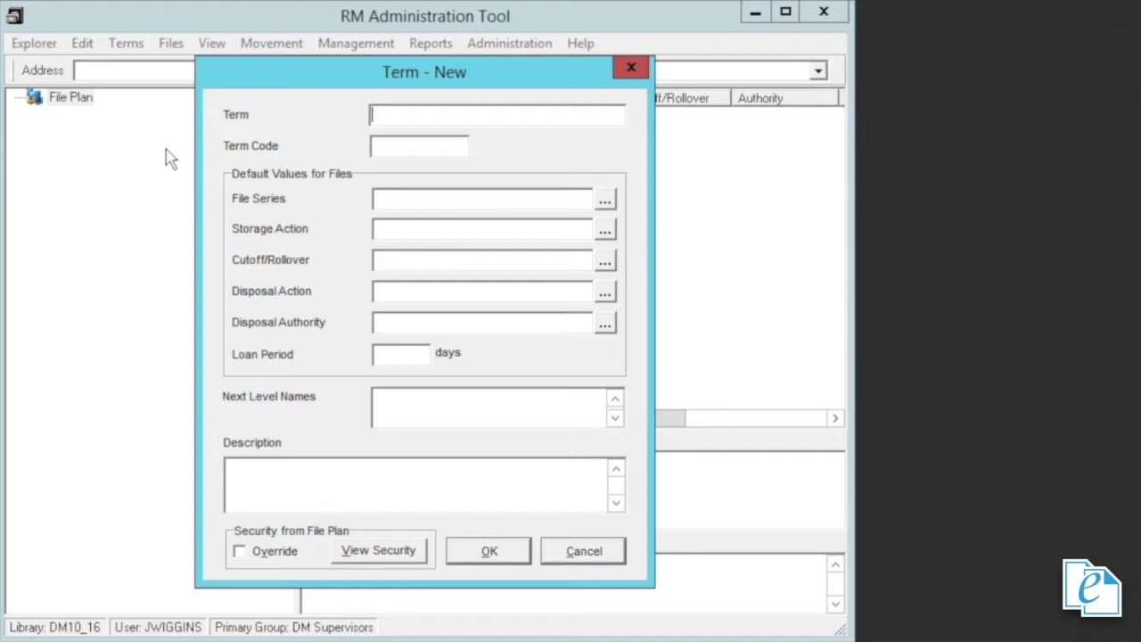
text(CORPORATE)
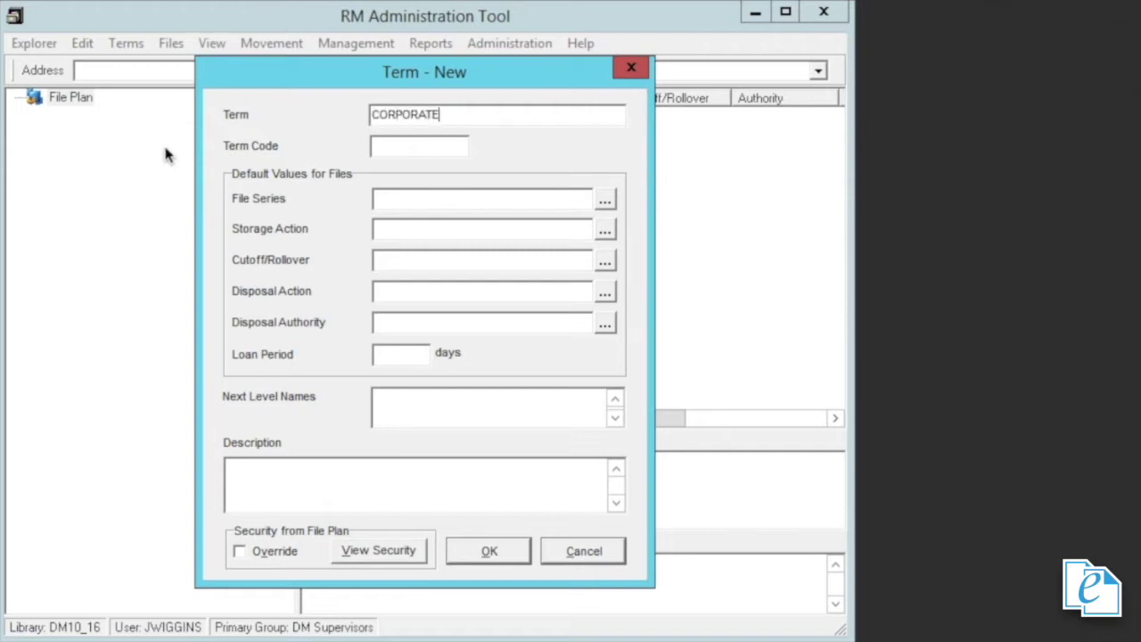
key(Tab)
text(CO)
click(604, 199)
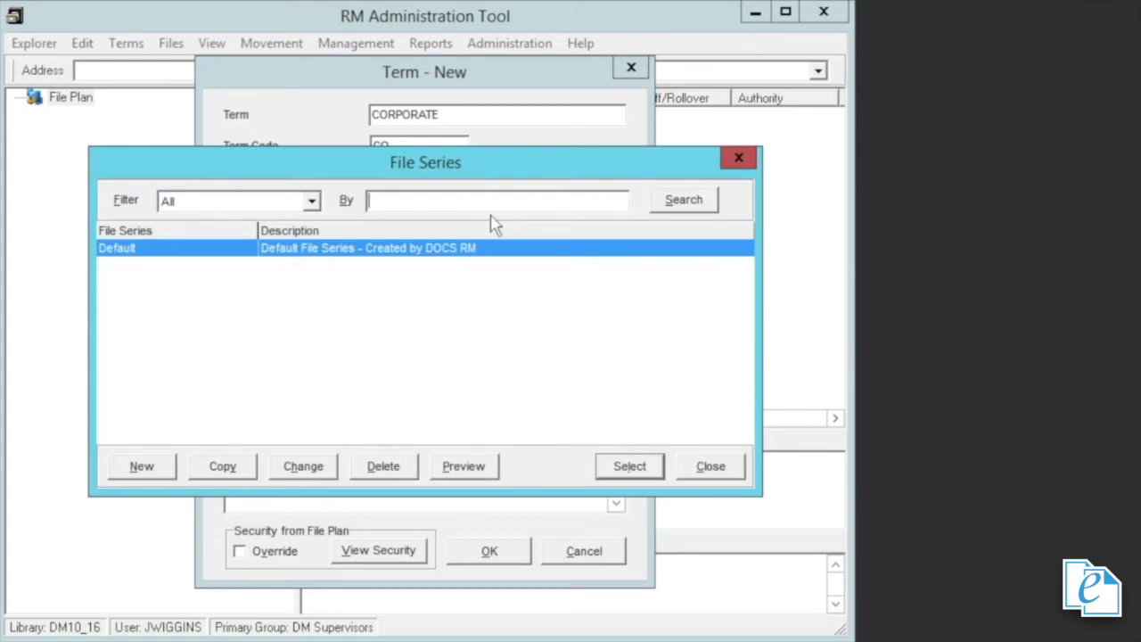
click(604, 466)
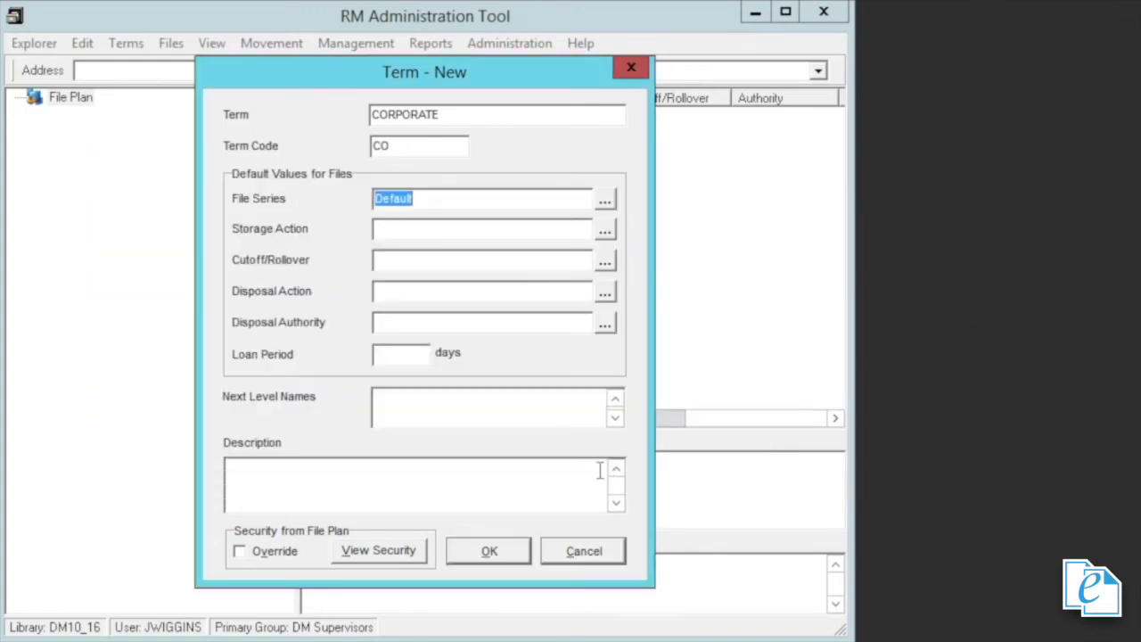
click(489, 552)
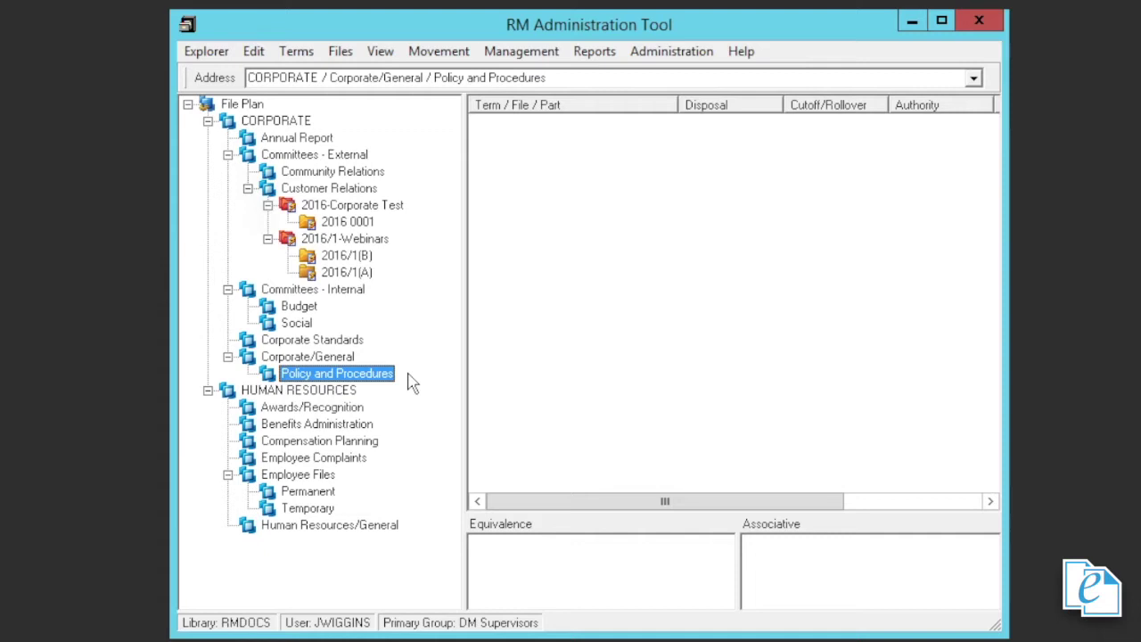
Add a Related Term (RT) relationship from the Policy and Procedures term to Corporate Standards
click(303, 53)
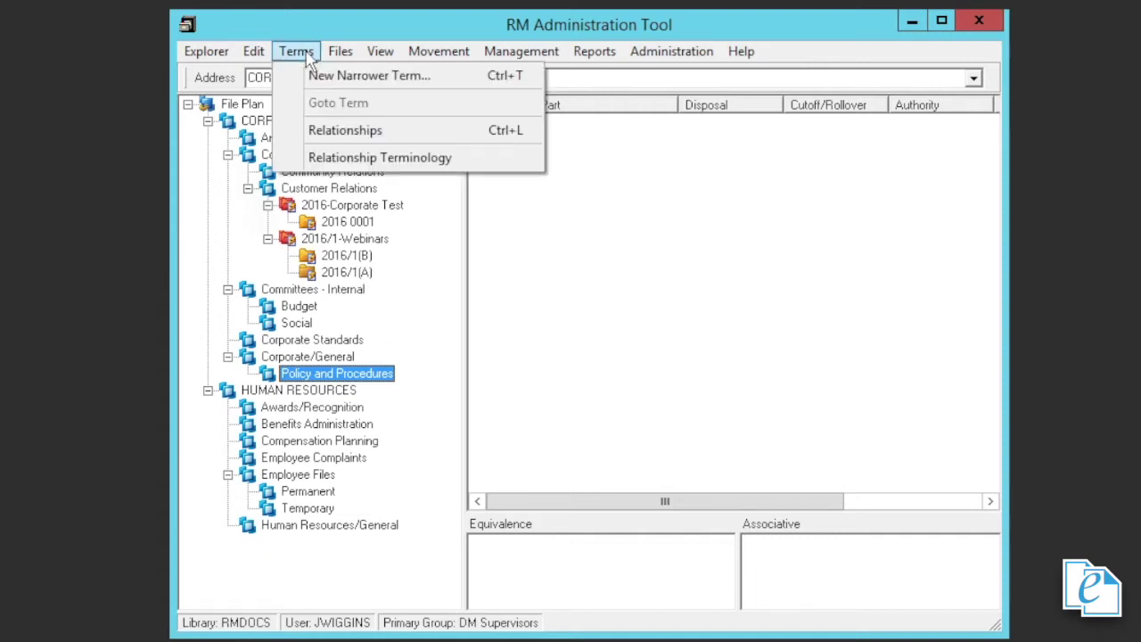
click(330, 132)
click(865, 345)
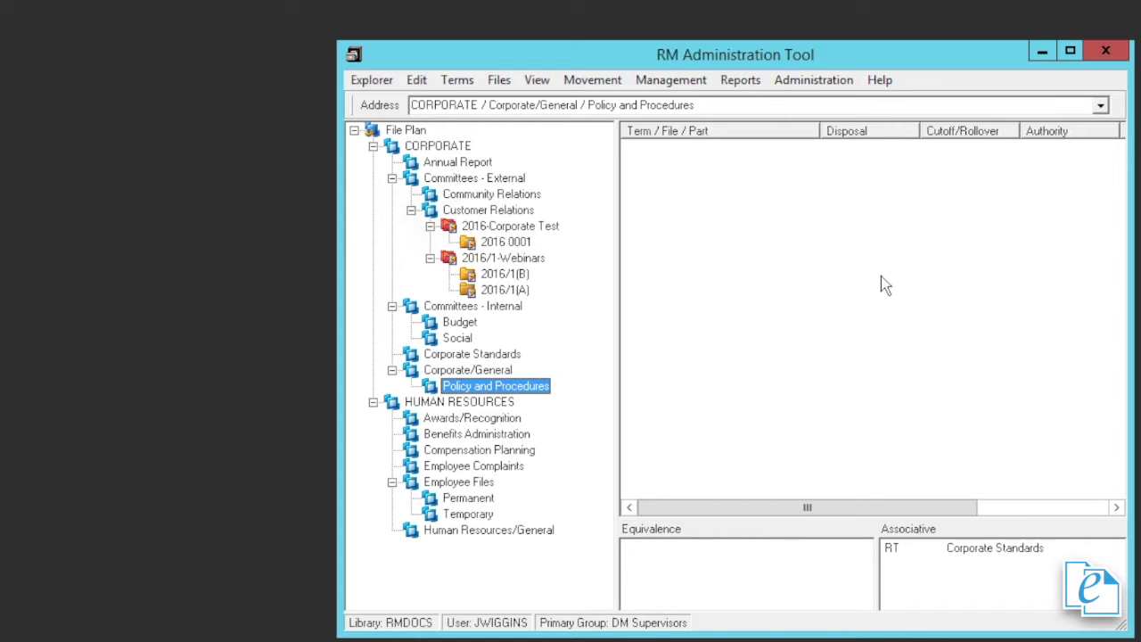
Open the relationship terminology reference and look up the Related Term (RT) type under Associative
click(459, 82)
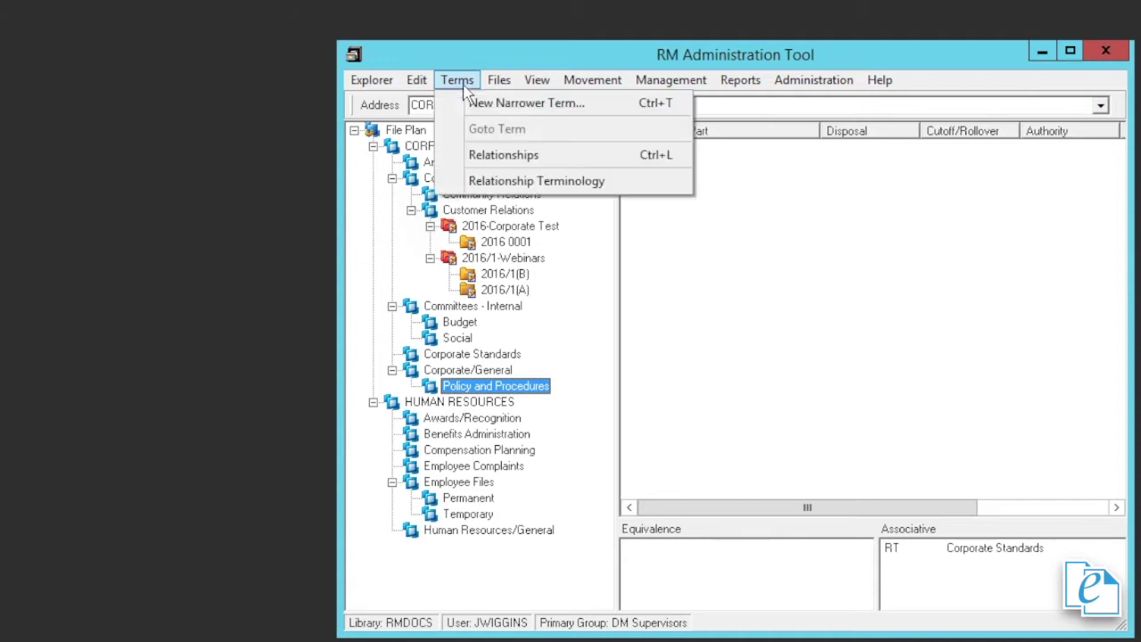
click(513, 182)
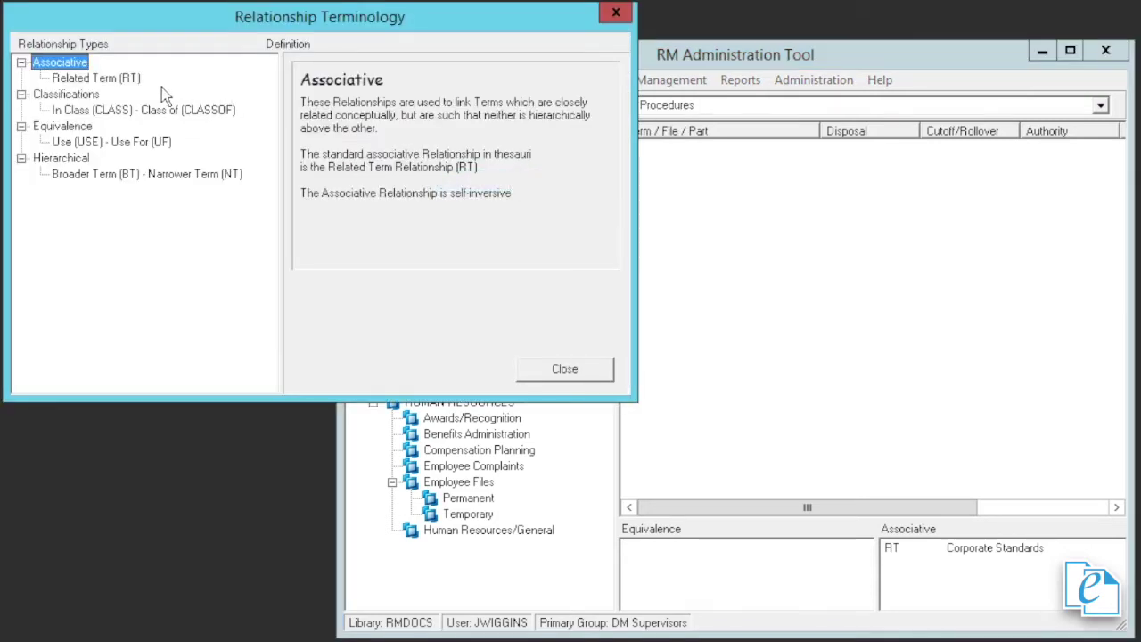
click(108, 80)
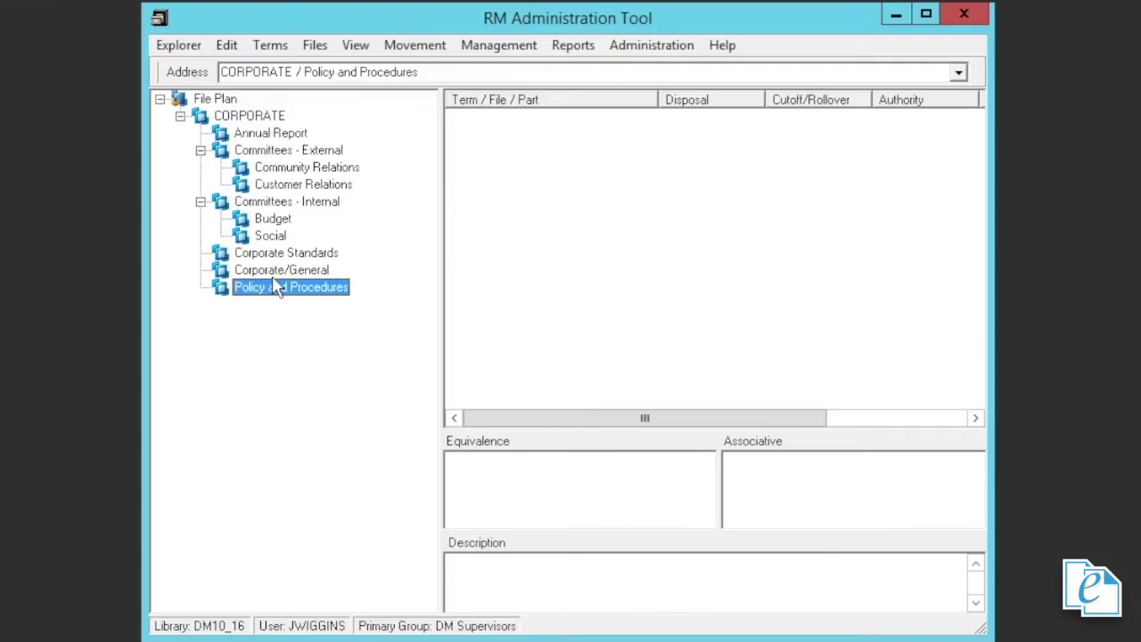
View the properties of the Policy and Procedures term and close them without changes
right_click(281, 294)
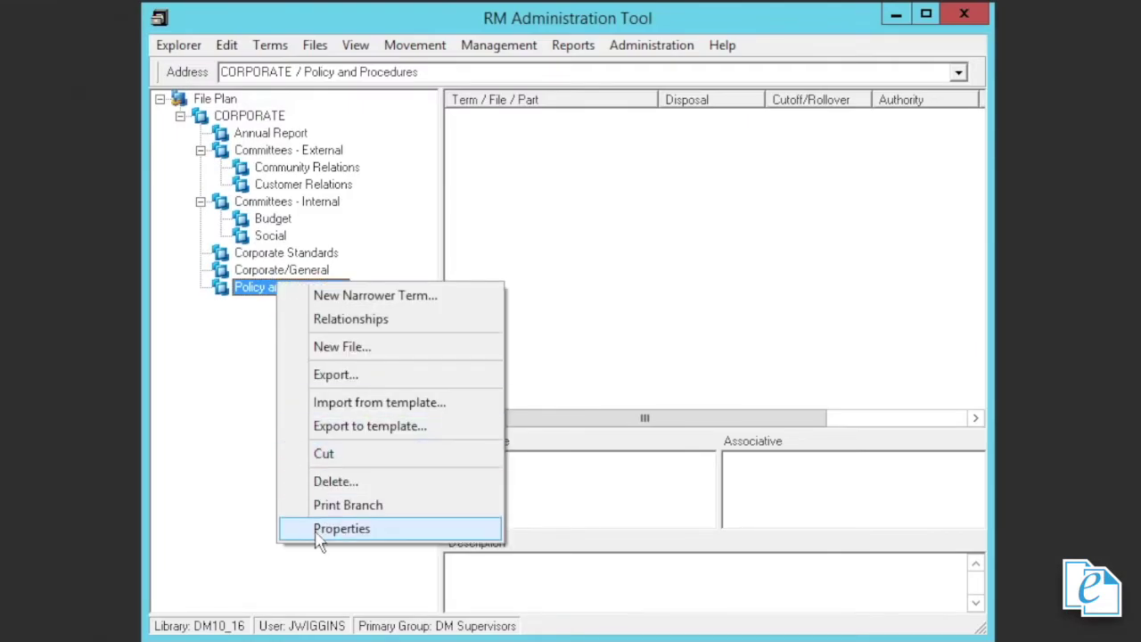
click(348, 527)
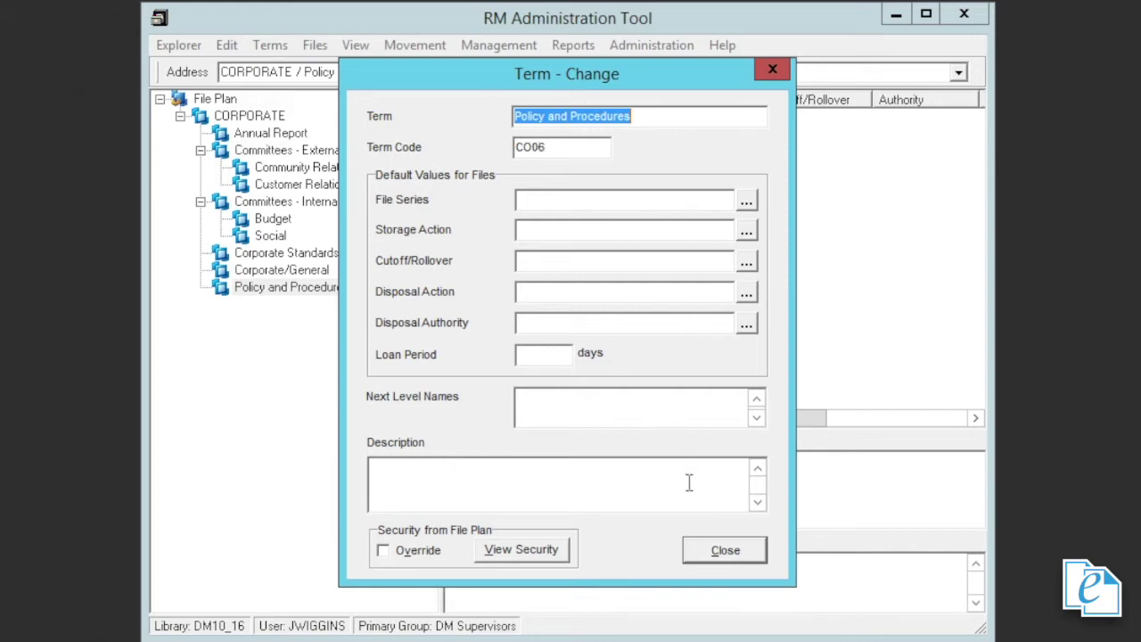
click(700, 548)
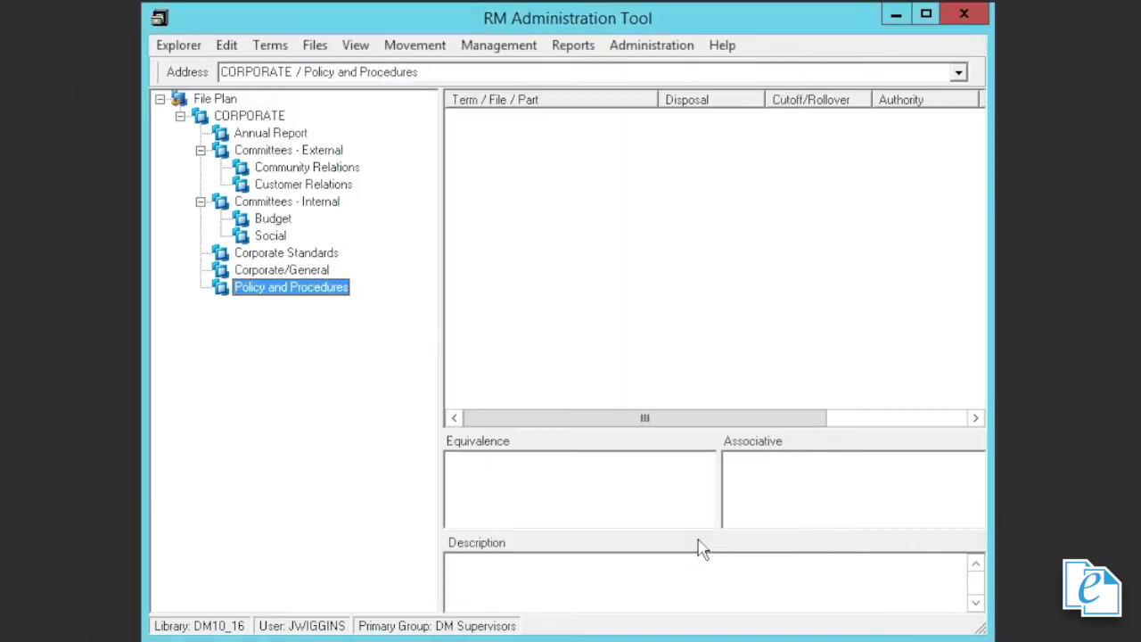
View the relationship maintenance window for Policy and Procedures from its Equivalence area, and close it
right_click(550, 493)
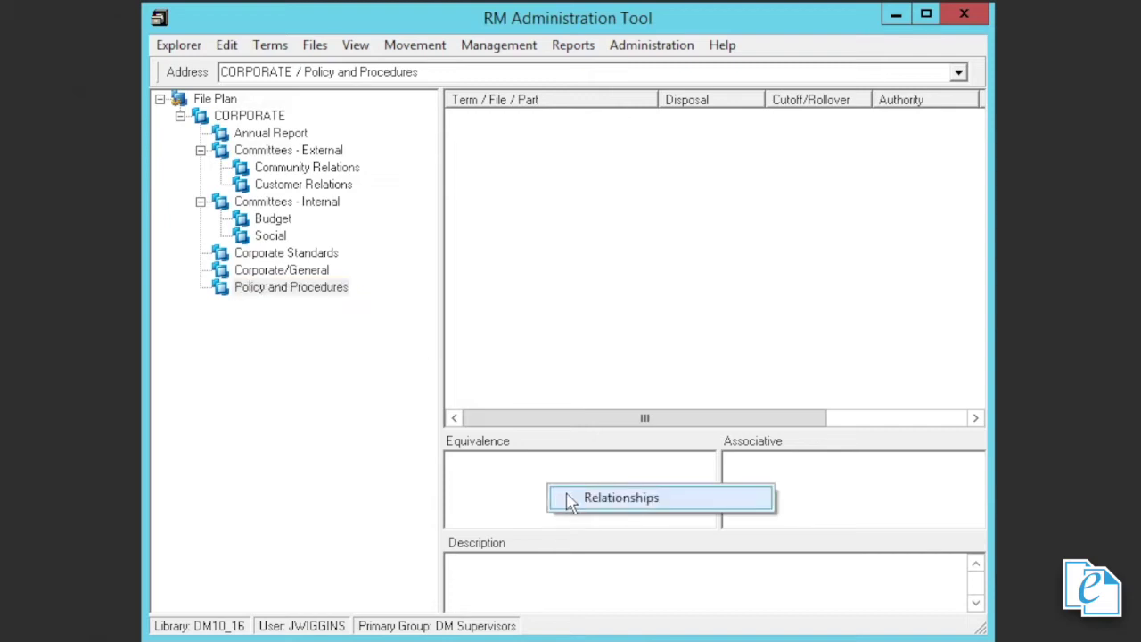
click(570, 498)
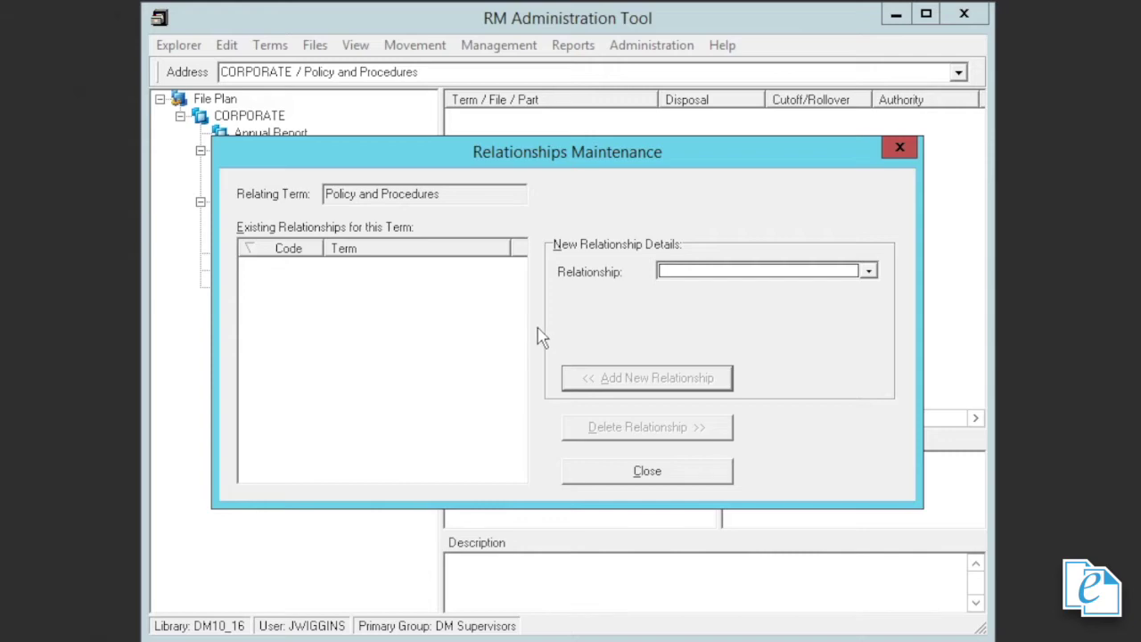
click(630, 482)
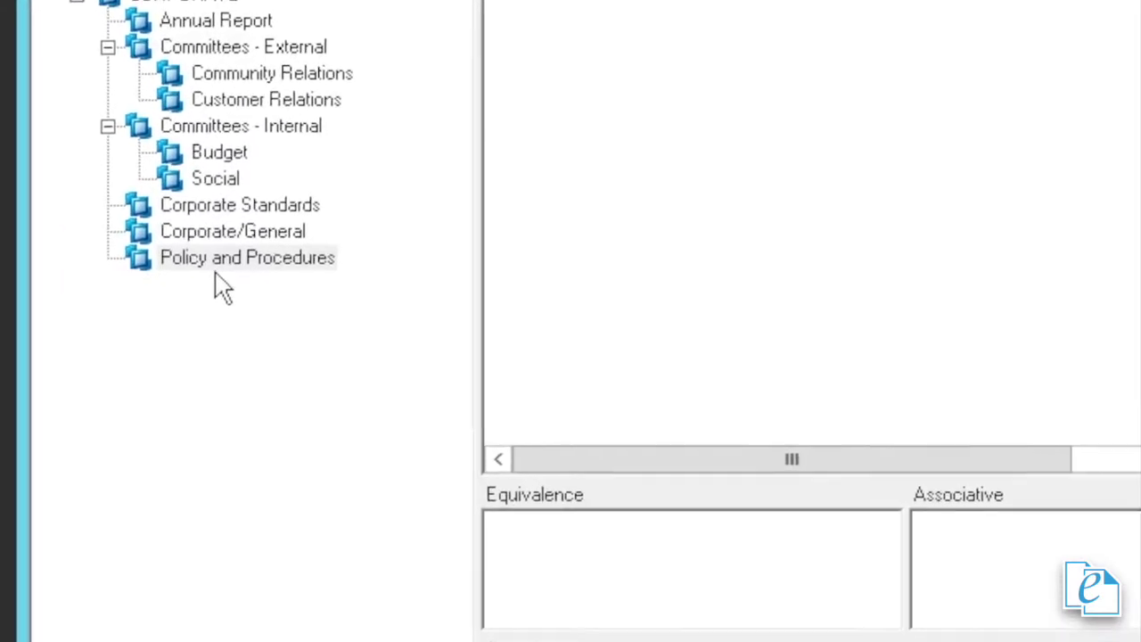
Move the Policy and Procedures term under Corporate/General in the file plan
click(200, 252)
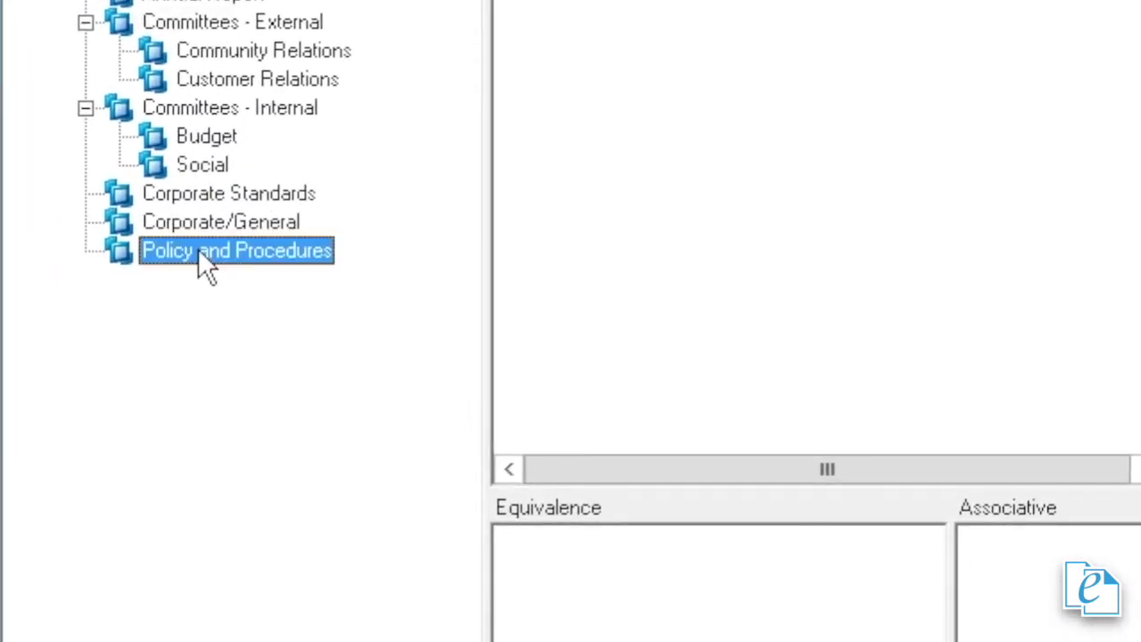
drag(198, 247, 204, 226)
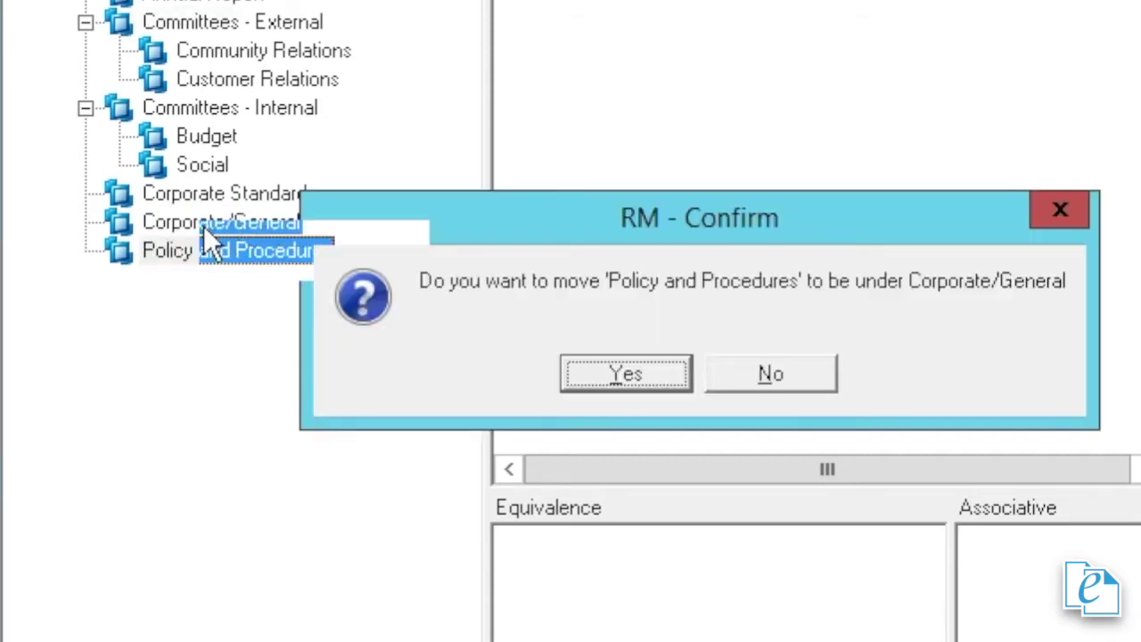
click(625, 375)
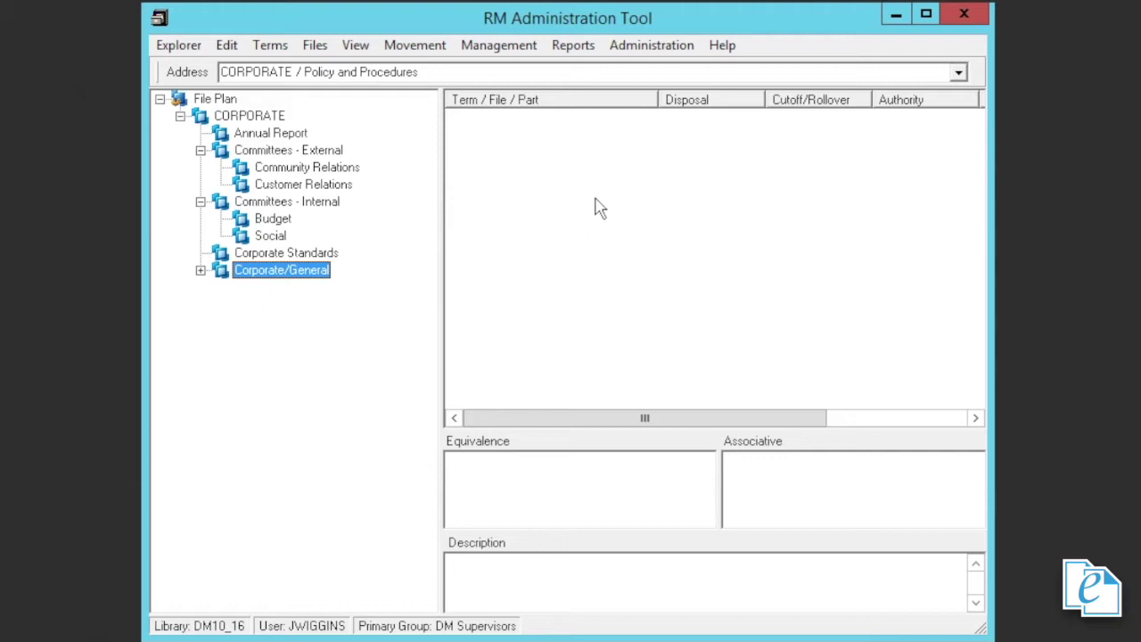
Regenerate the profiles for File Part, limited to new items only
click(647, 54)
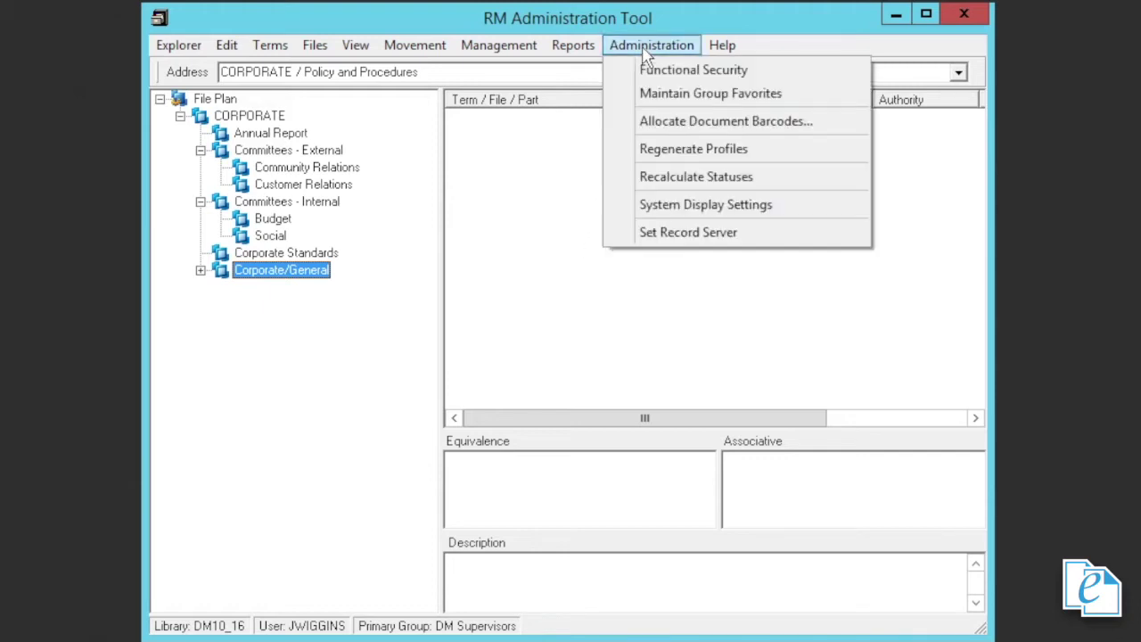
click(653, 151)
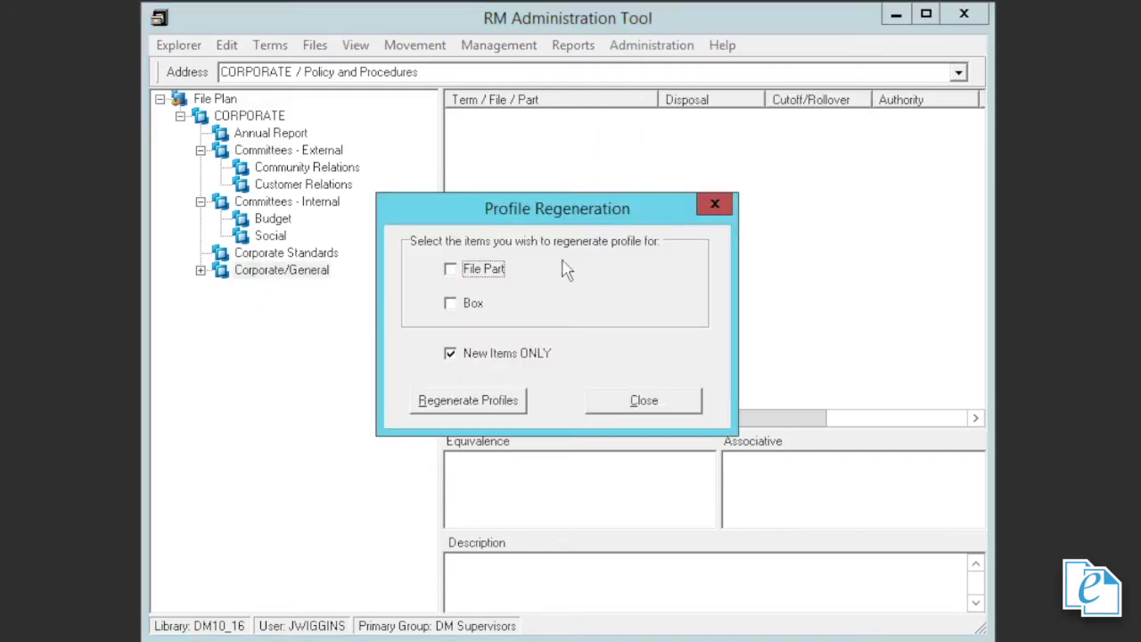
click(449, 269)
click(473, 402)
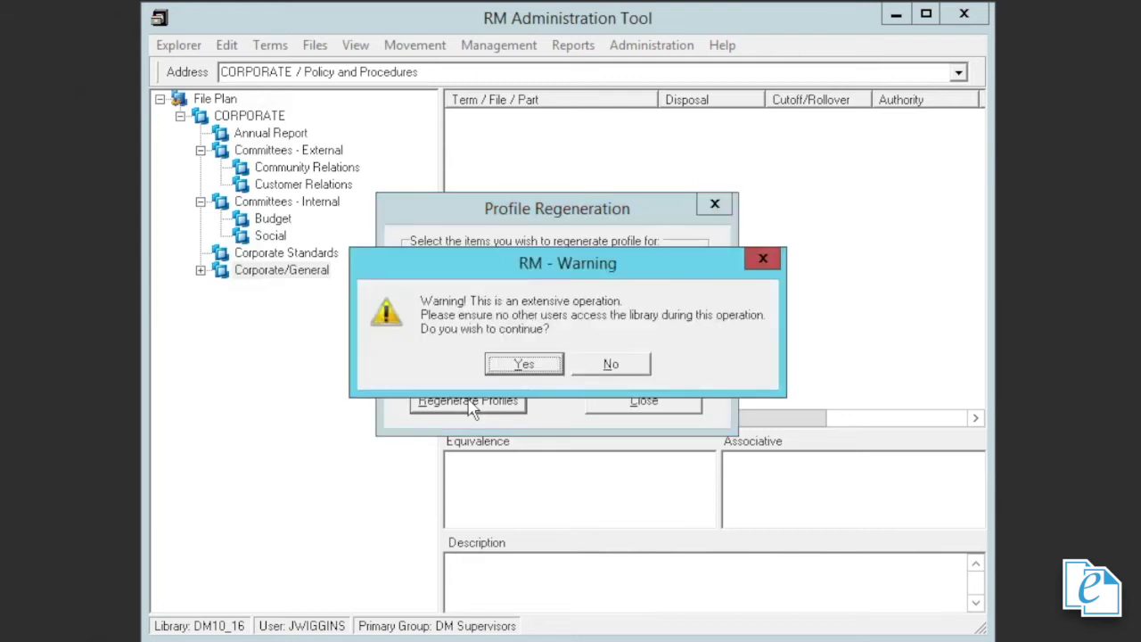
click(523, 365)
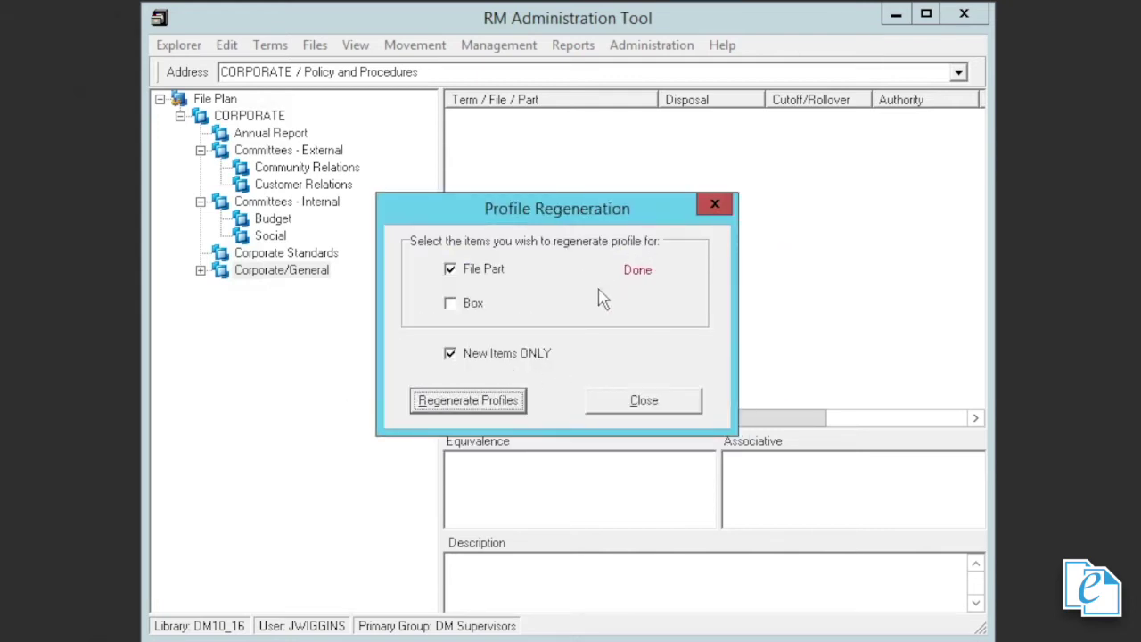
Close the profile regeneration window and view the Locations and Sections lists for files
click(645, 402)
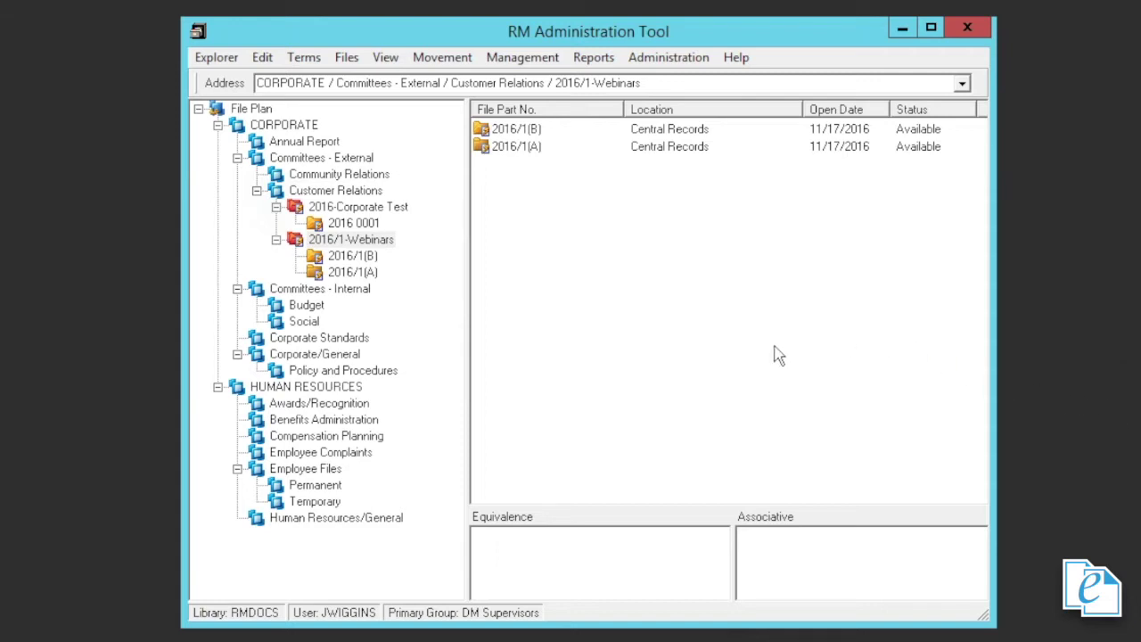
click(350, 58)
click(416, 286)
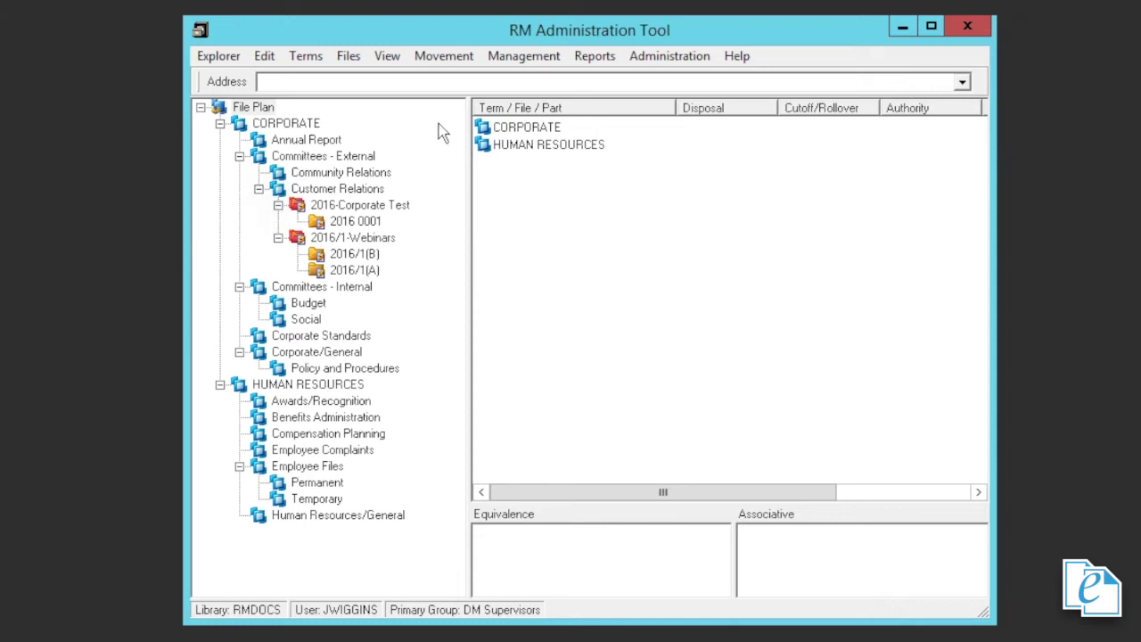
click(355, 58)
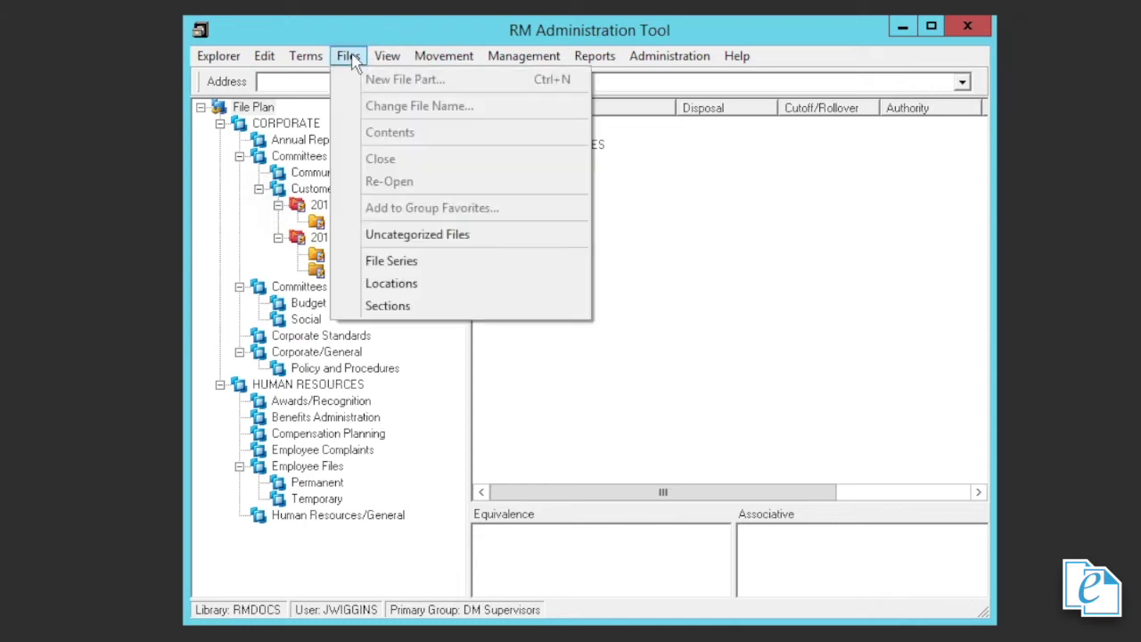
click(386, 306)
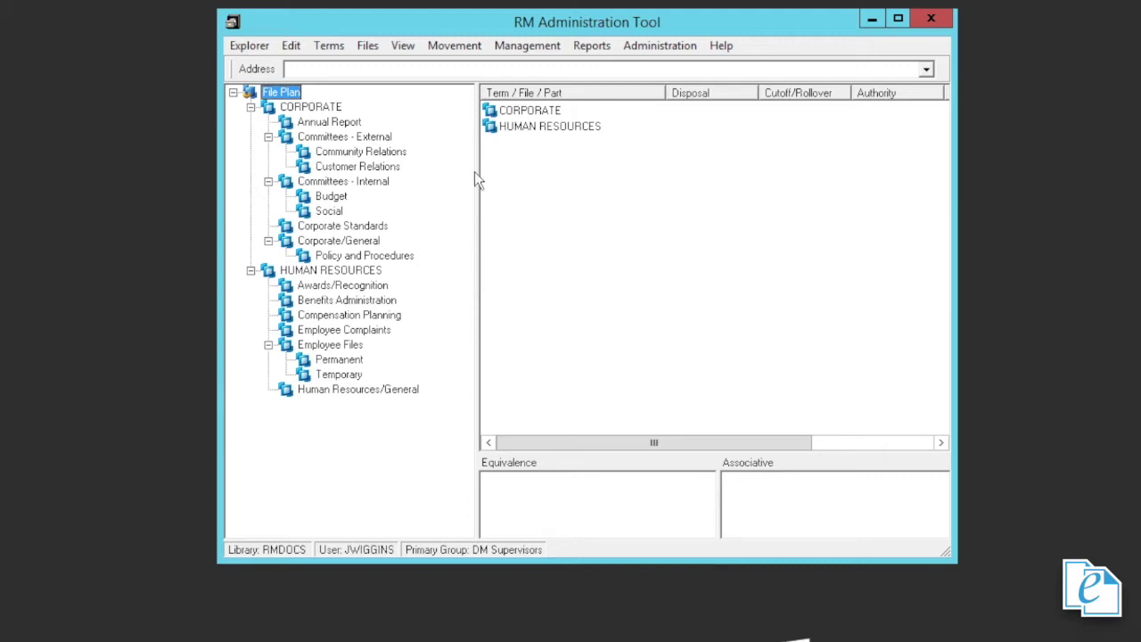
Start a new file under Customer Relations named Webinars, with the description "Held the first Tuesday of each Month"
click(393, 170)
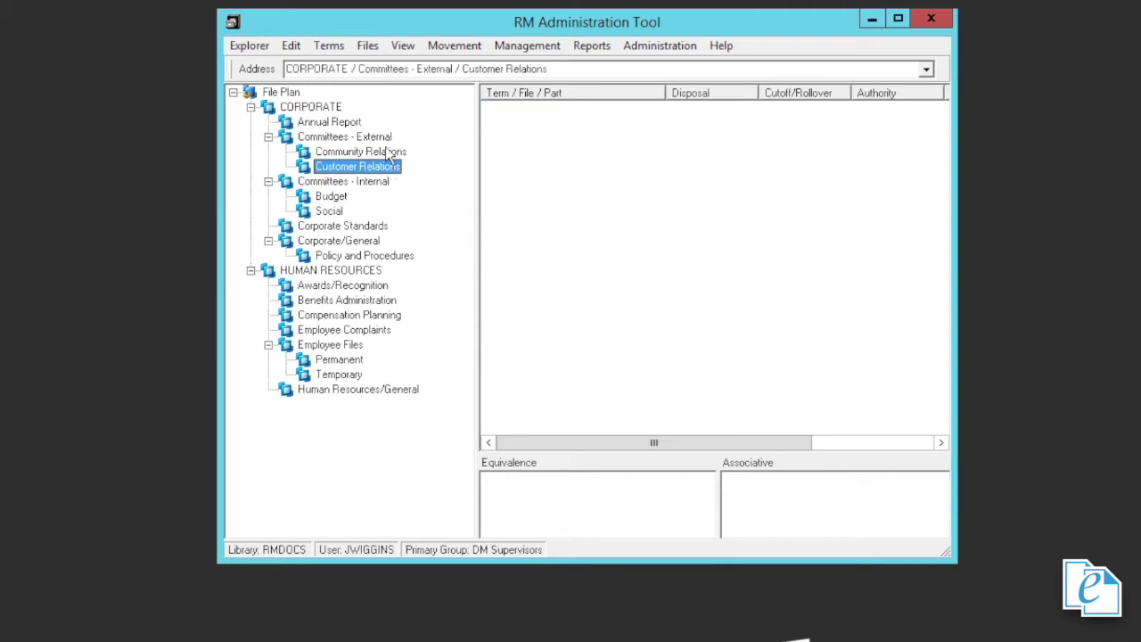
click(366, 50)
click(379, 72)
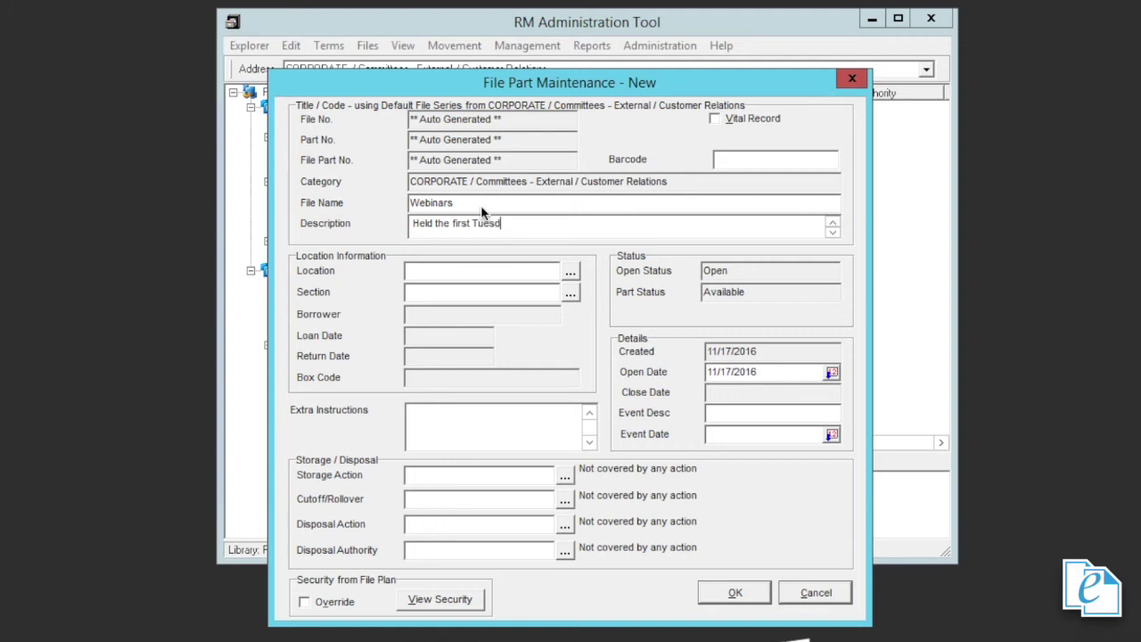
text(esday of each Month)
Assign the Central Records location and the CORP section to the Webinars file and save it
click(570, 271)
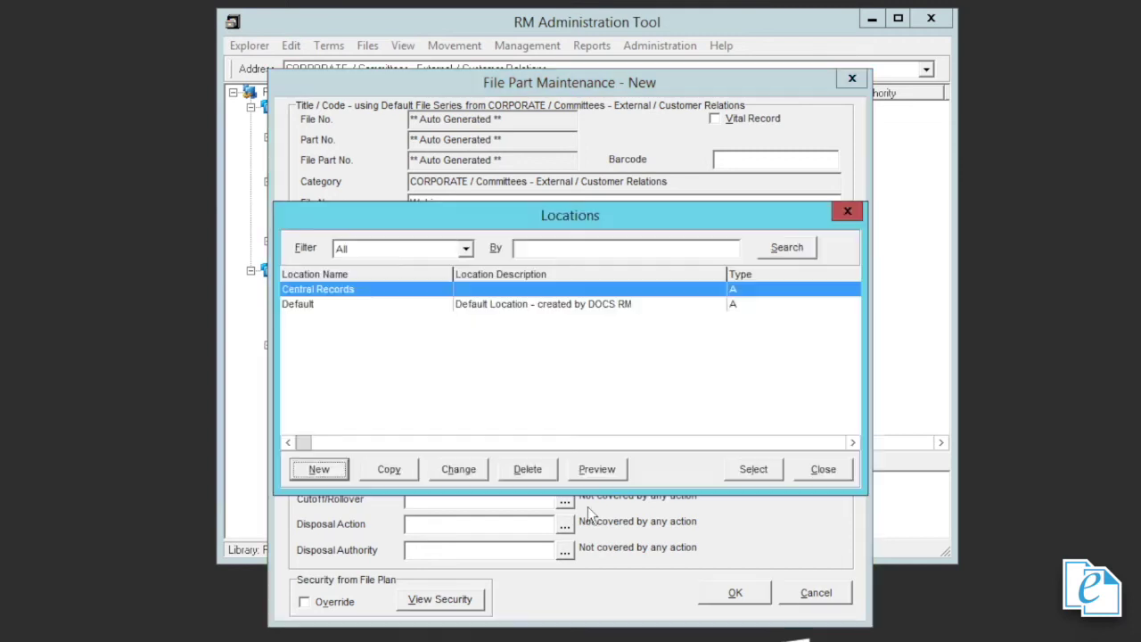
click(754, 469)
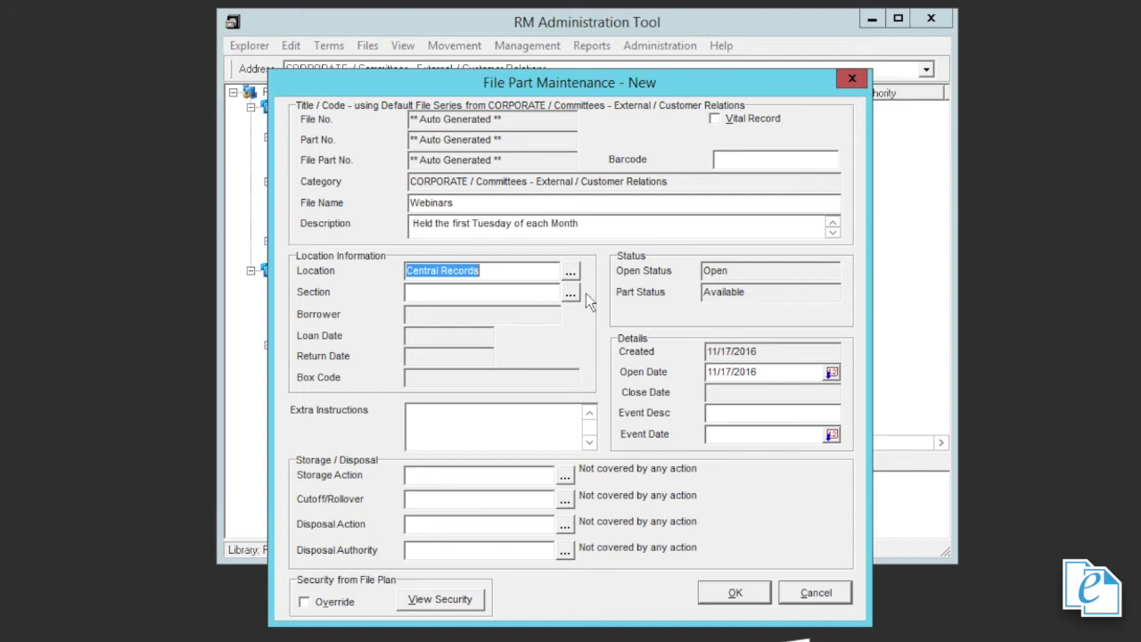
click(570, 295)
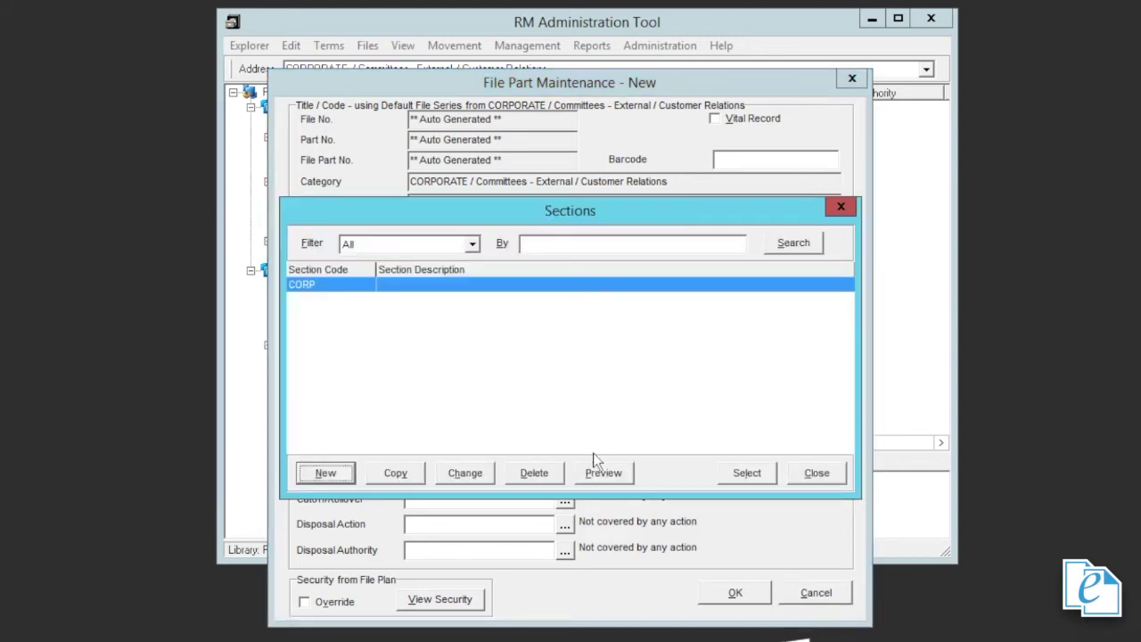
click(747, 473)
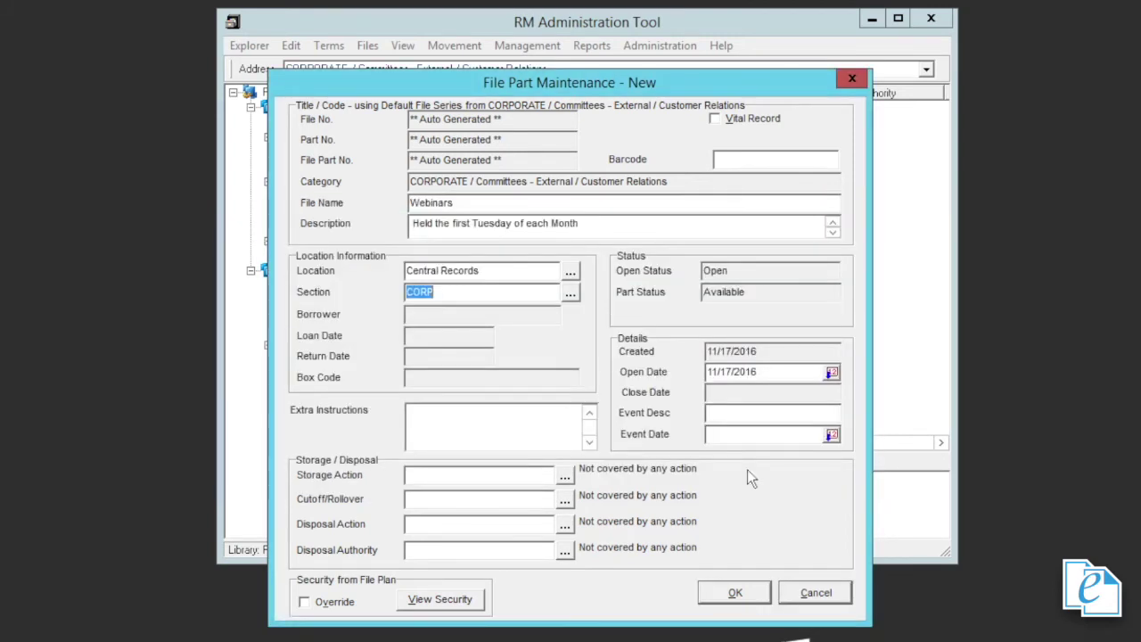
click(737, 593)
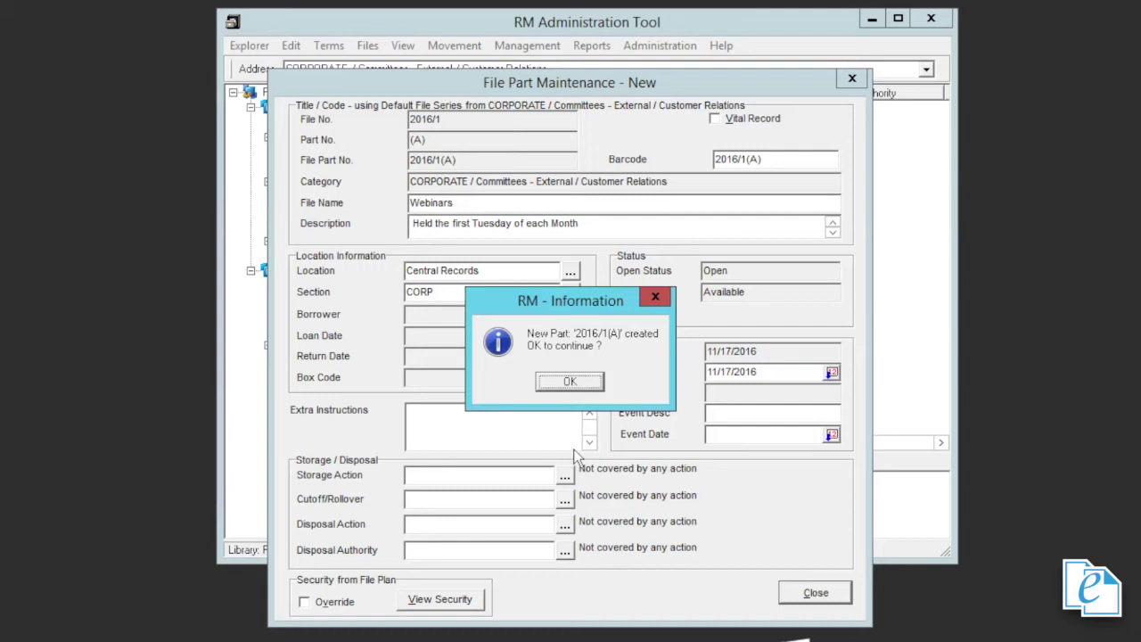
click(576, 384)
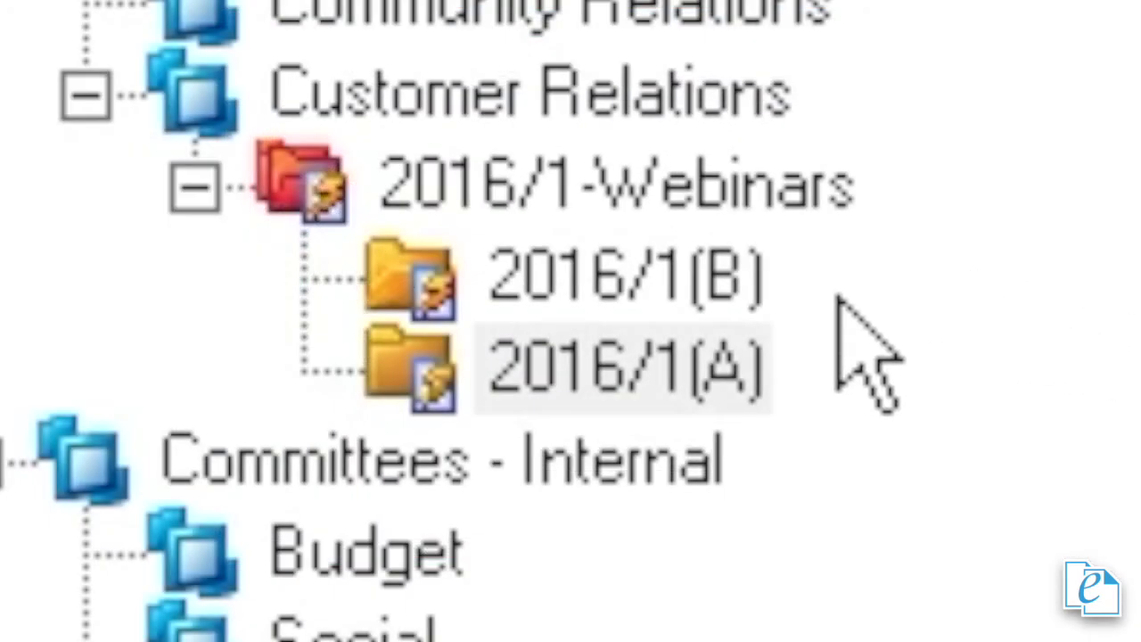
View file parts 2016/1(B) and 2016/1(A) under Webinars, and check the commands available for 2016/1(A)
click(714, 277)
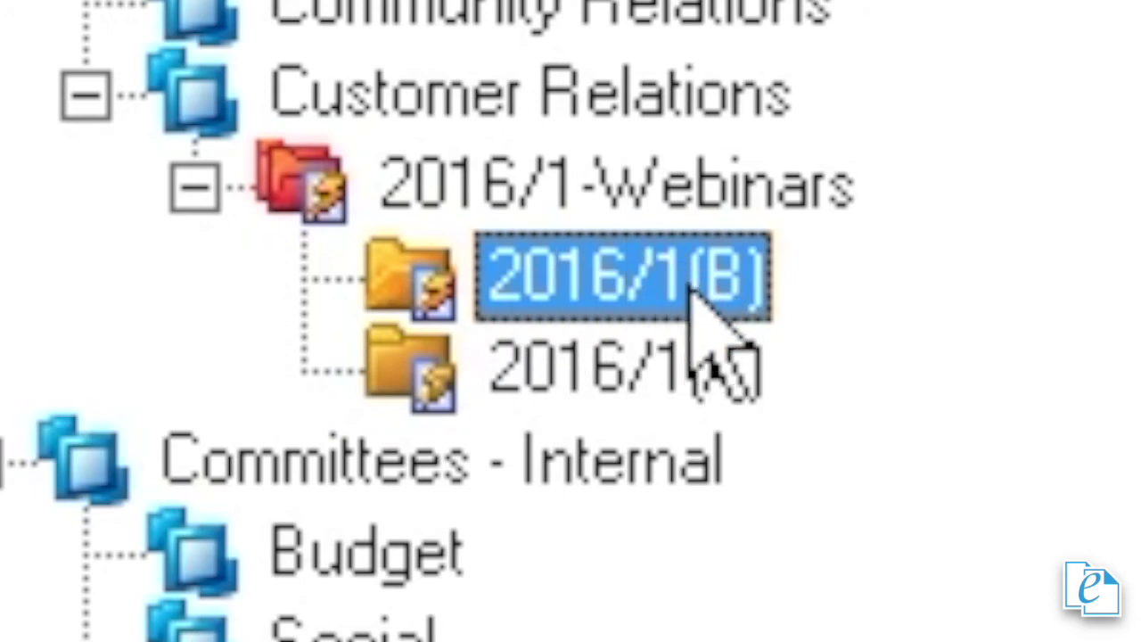
click(667, 390)
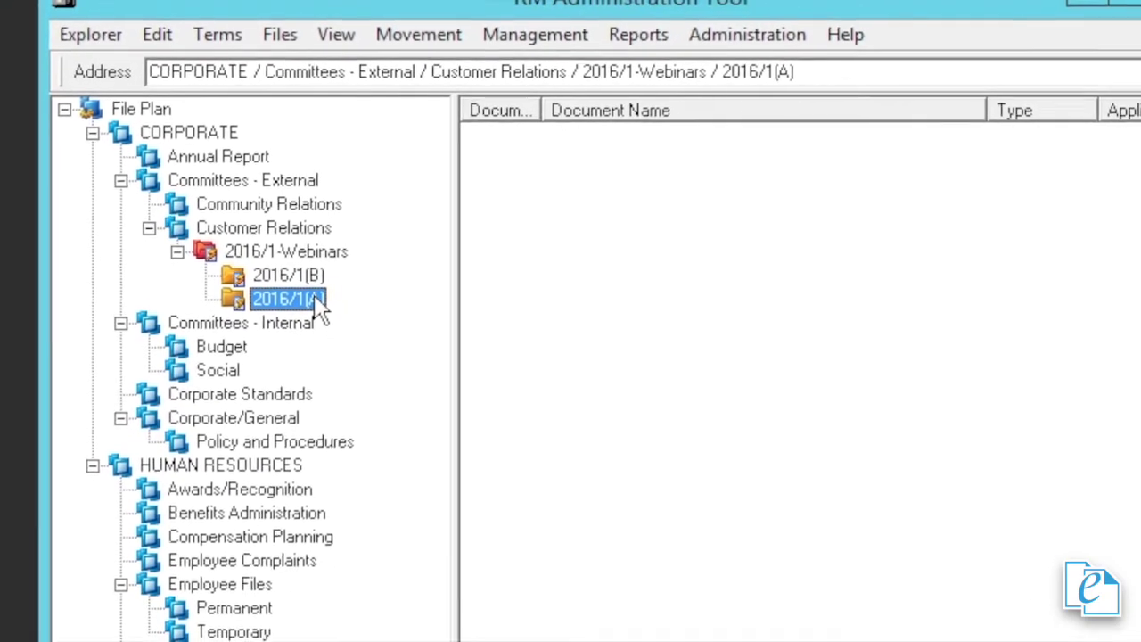
right_click(312, 302)
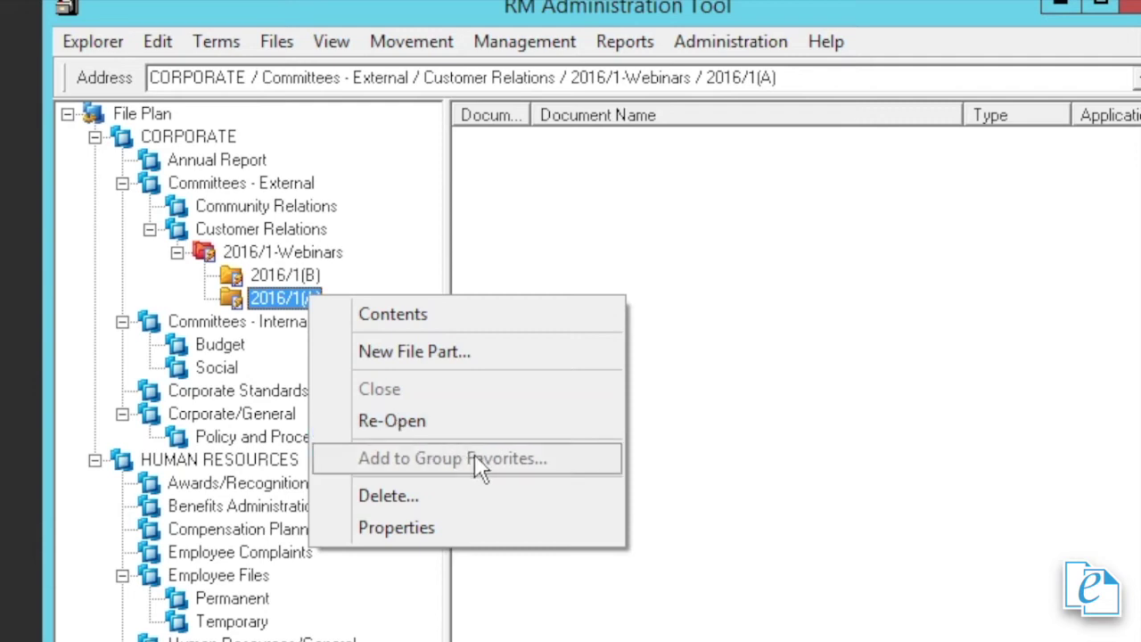
click(533, 245)
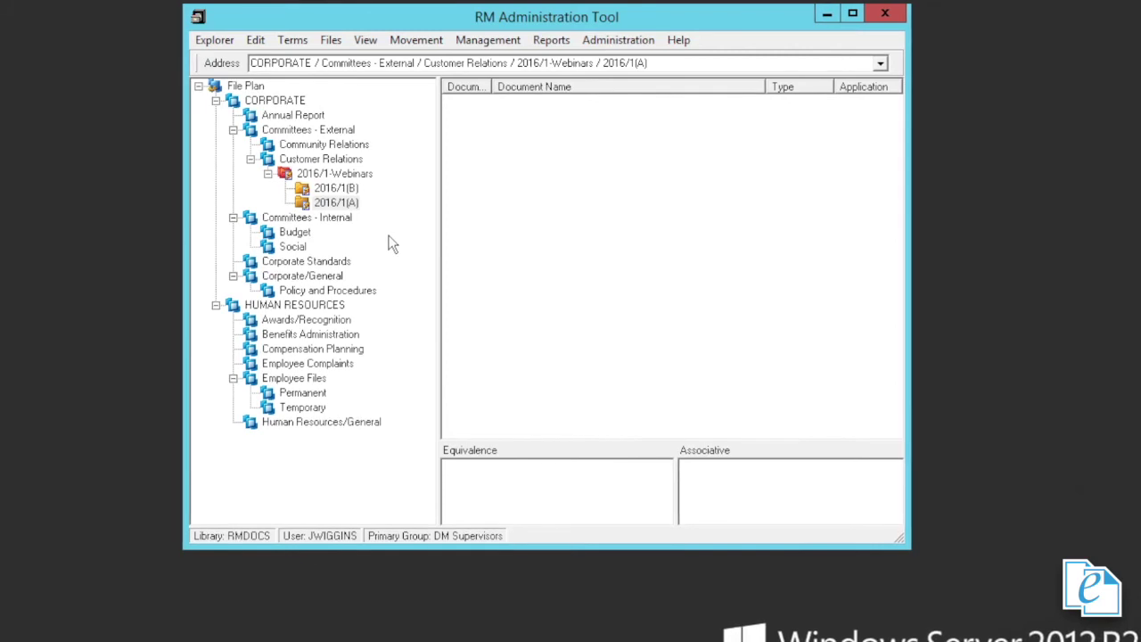
View the Uncategorized Files list and open the entry form for a new uncategorized file
click(332, 41)
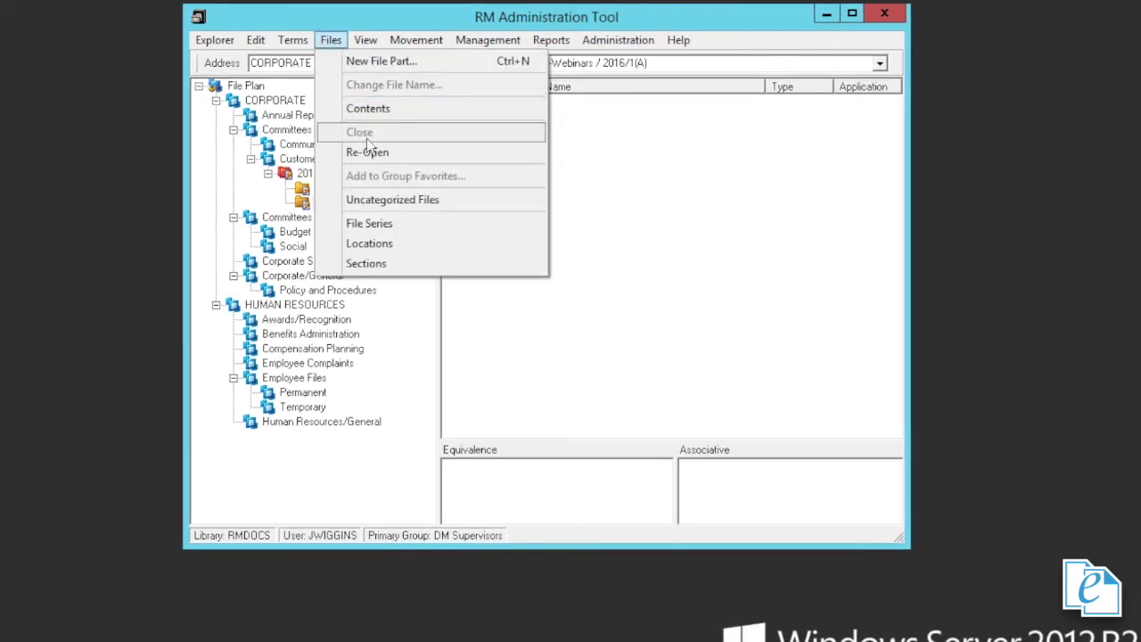
click(377, 202)
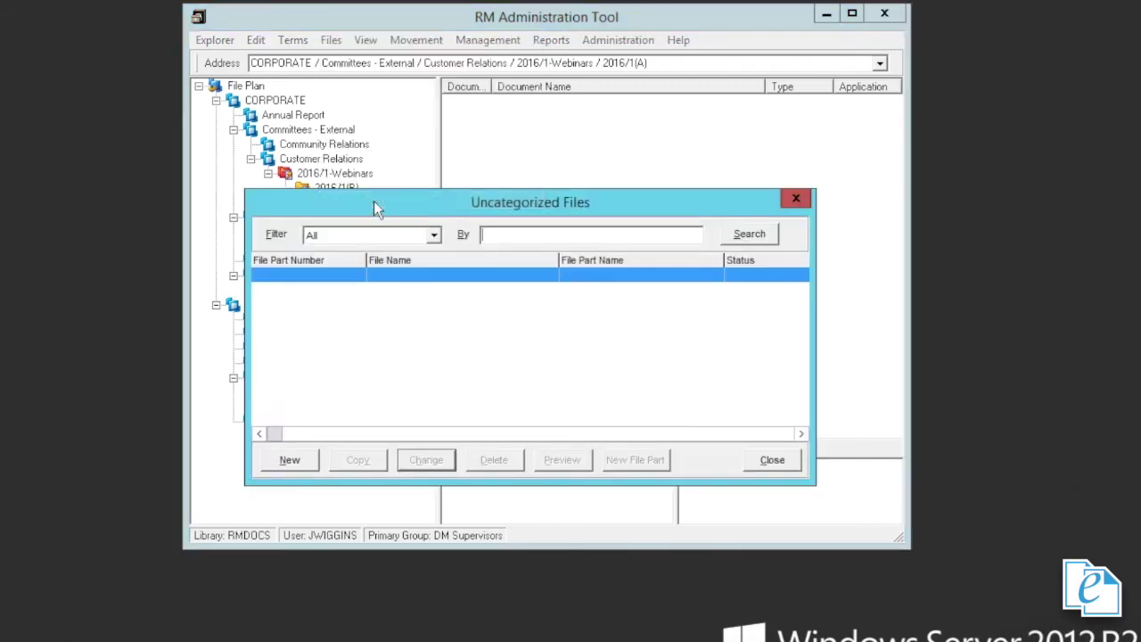
click(299, 461)
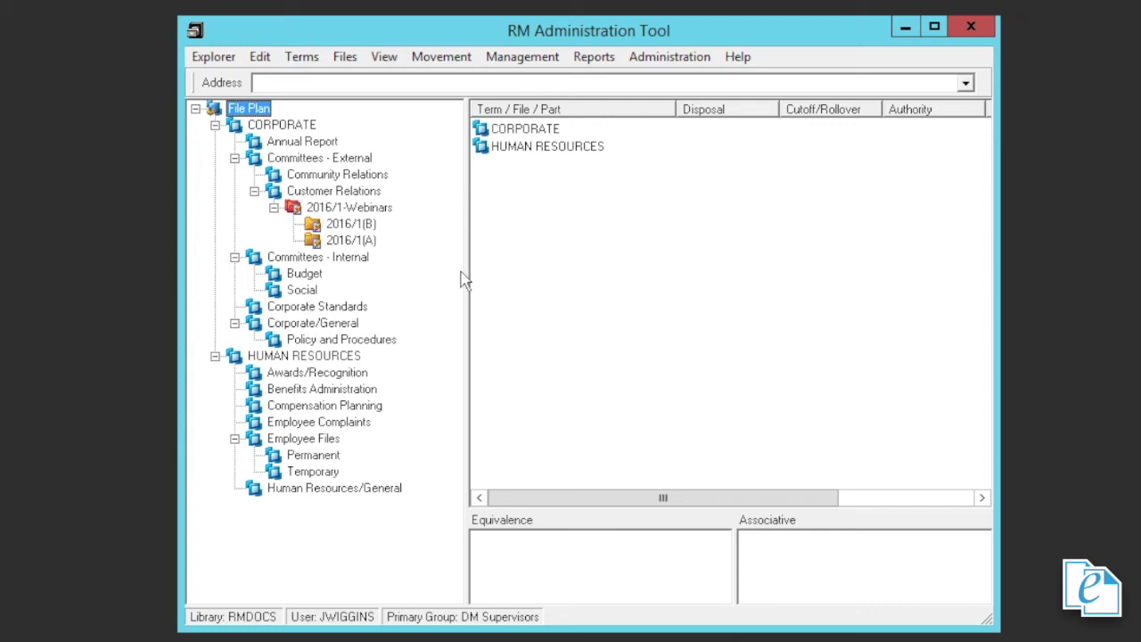
Open a new file series form and examine the options for File/Part numbering, File Entry and Part Entry
click(344, 57)
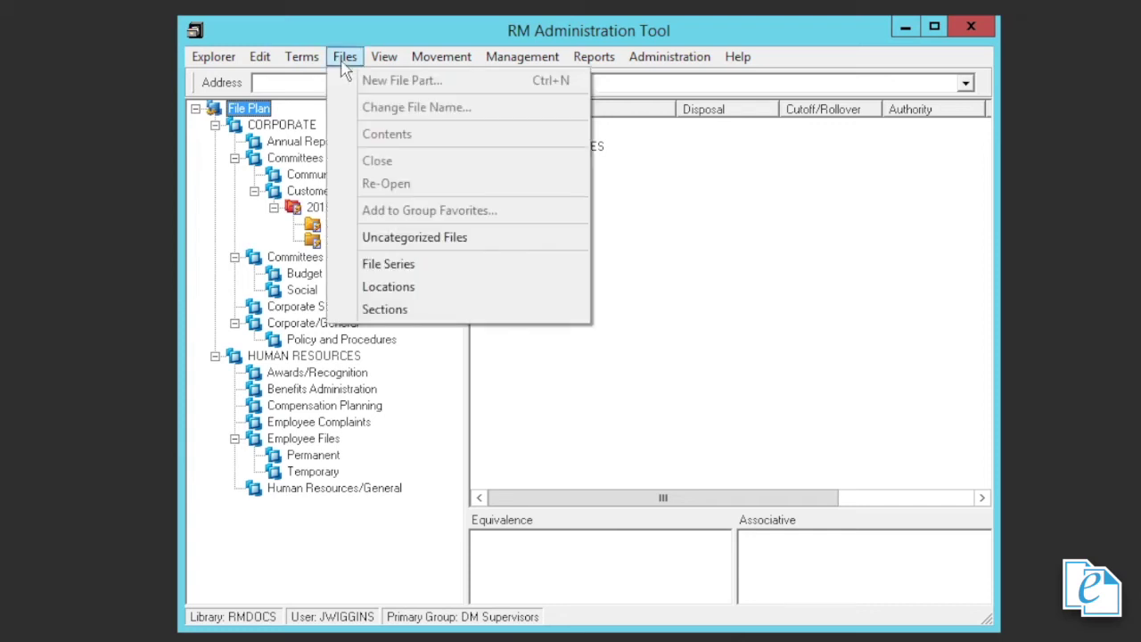
click(393, 271)
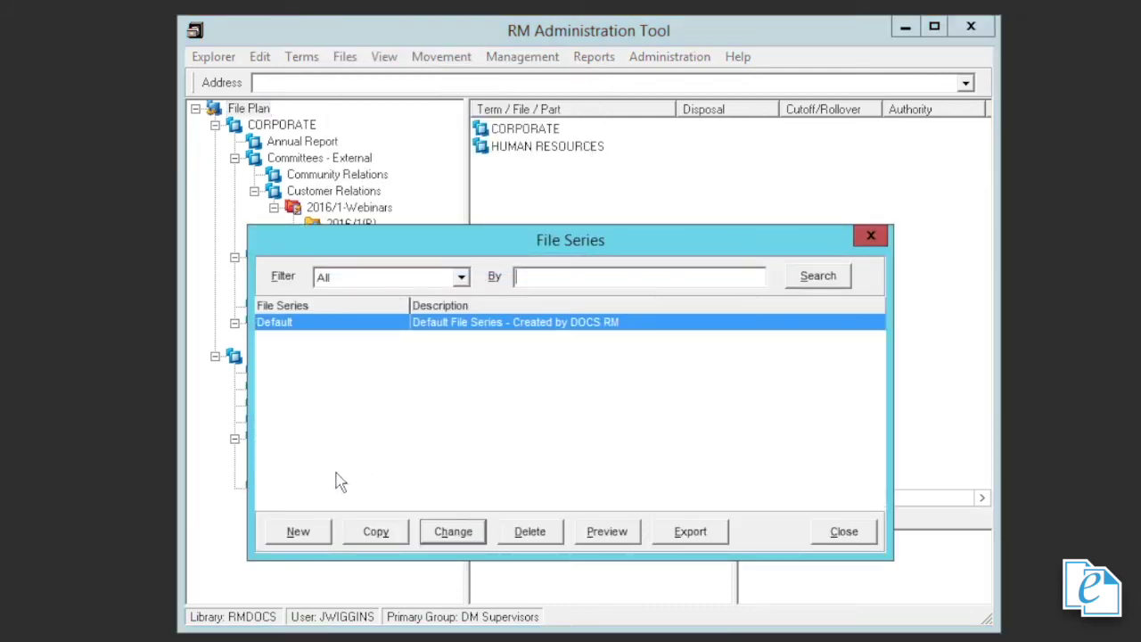
click(308, 539)
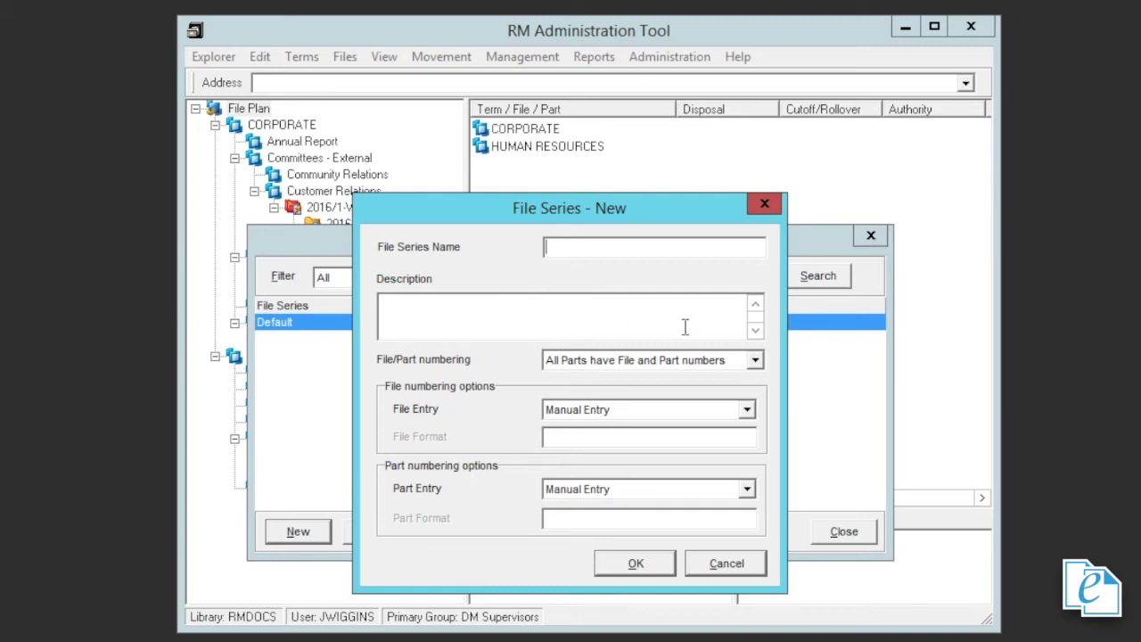
click(756, 361)
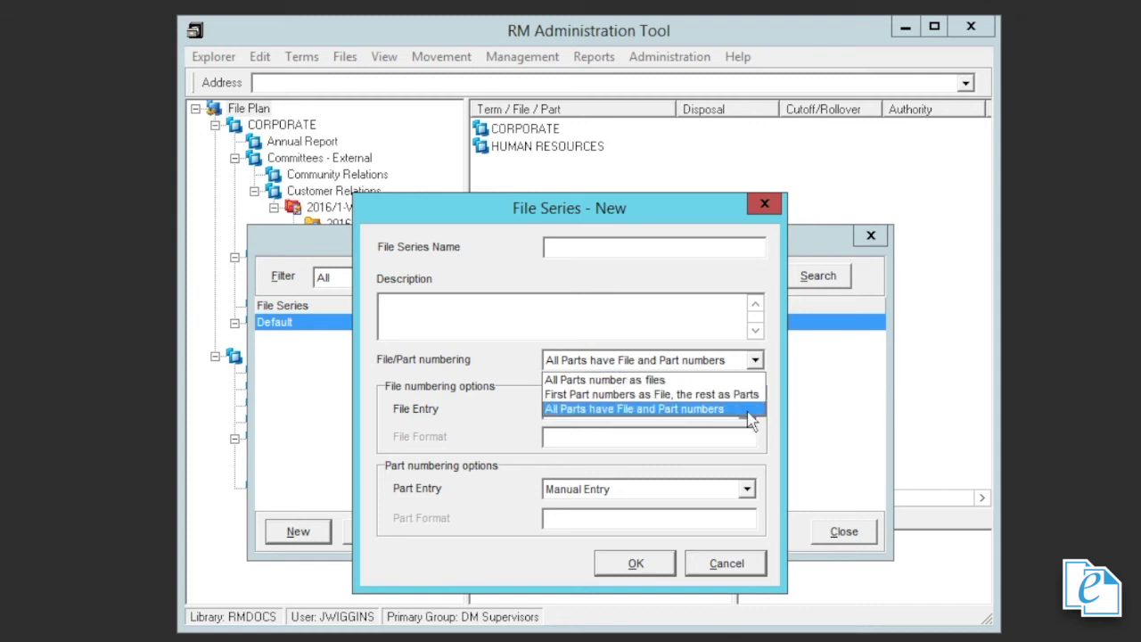
click(774, 439)
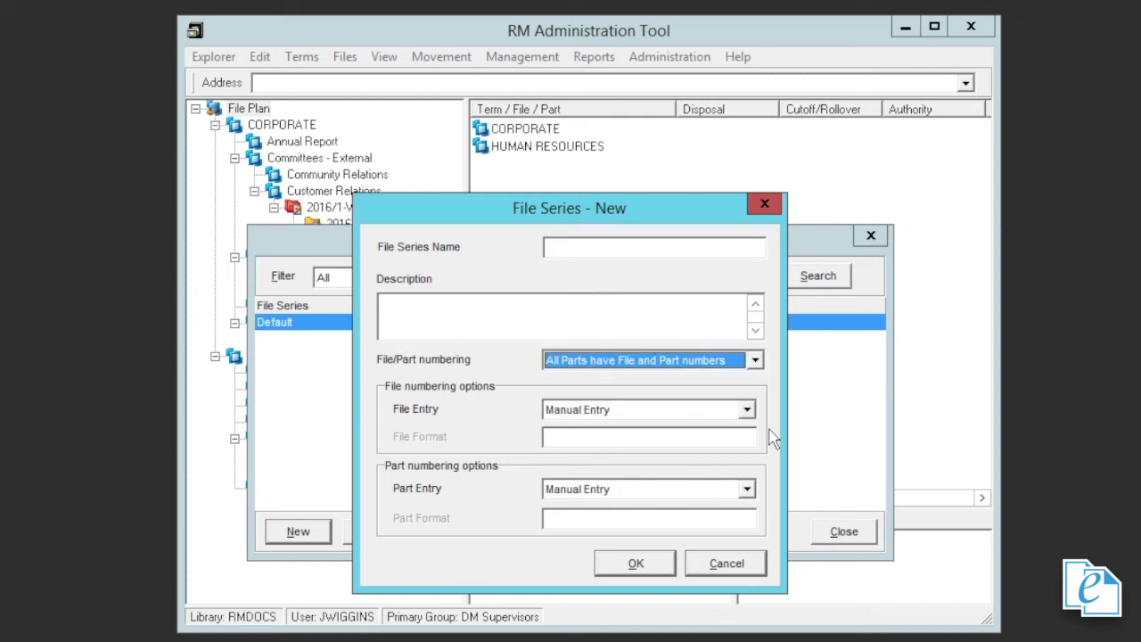
click(747, 410)
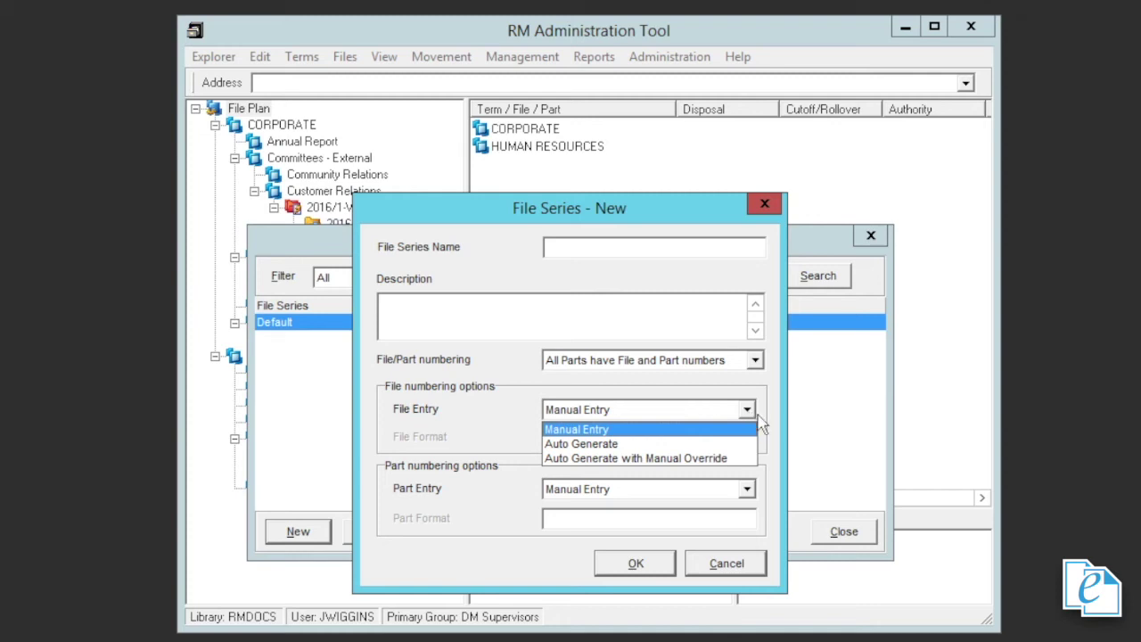
click(769, 421)
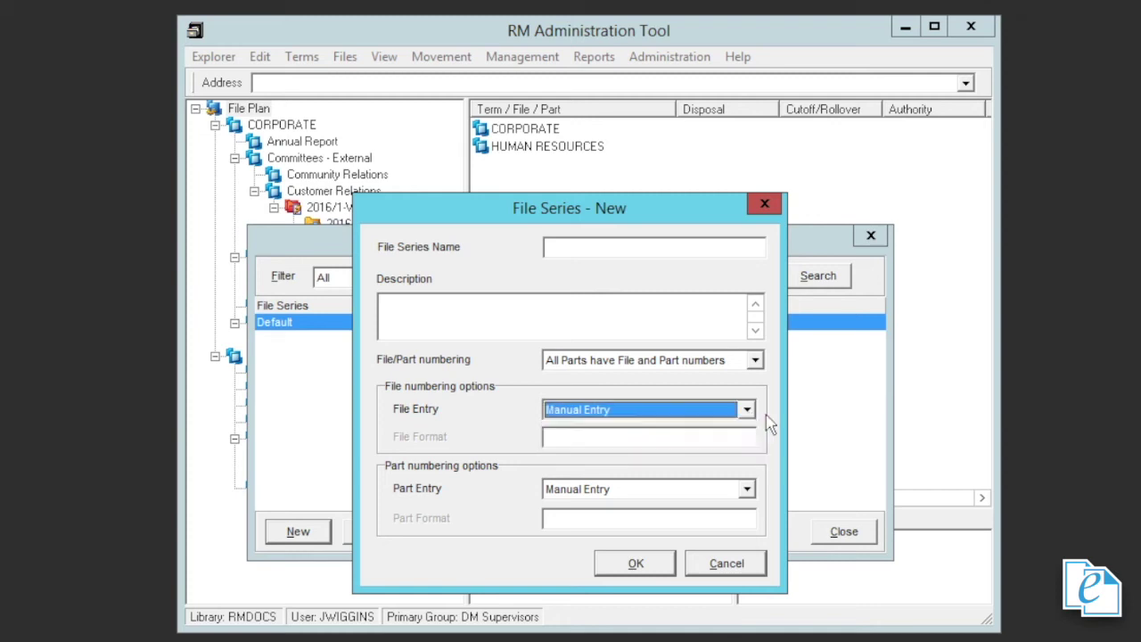
click(747, 488)
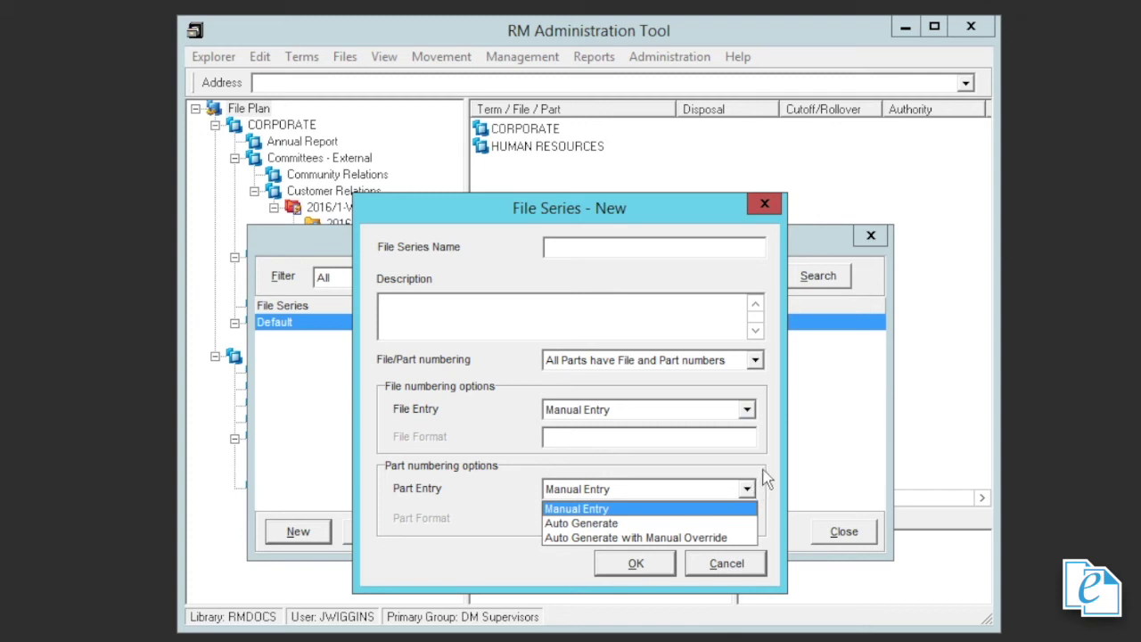
click(765, 479)
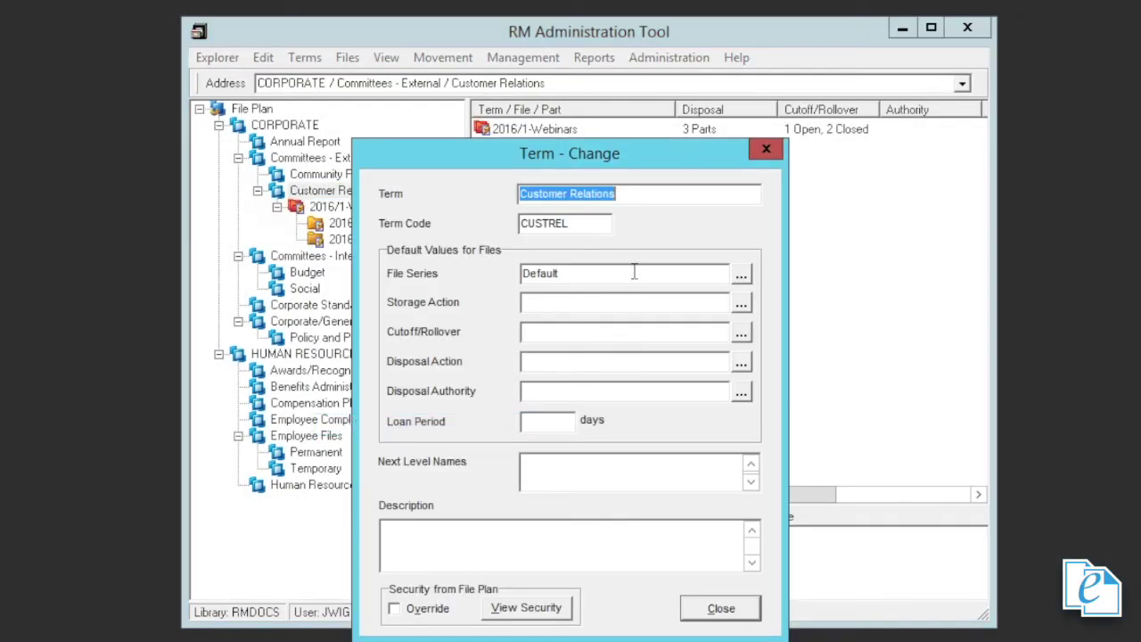
Set the default file series of the Customer Relations term to Corporate and save the term
click(740, 274)
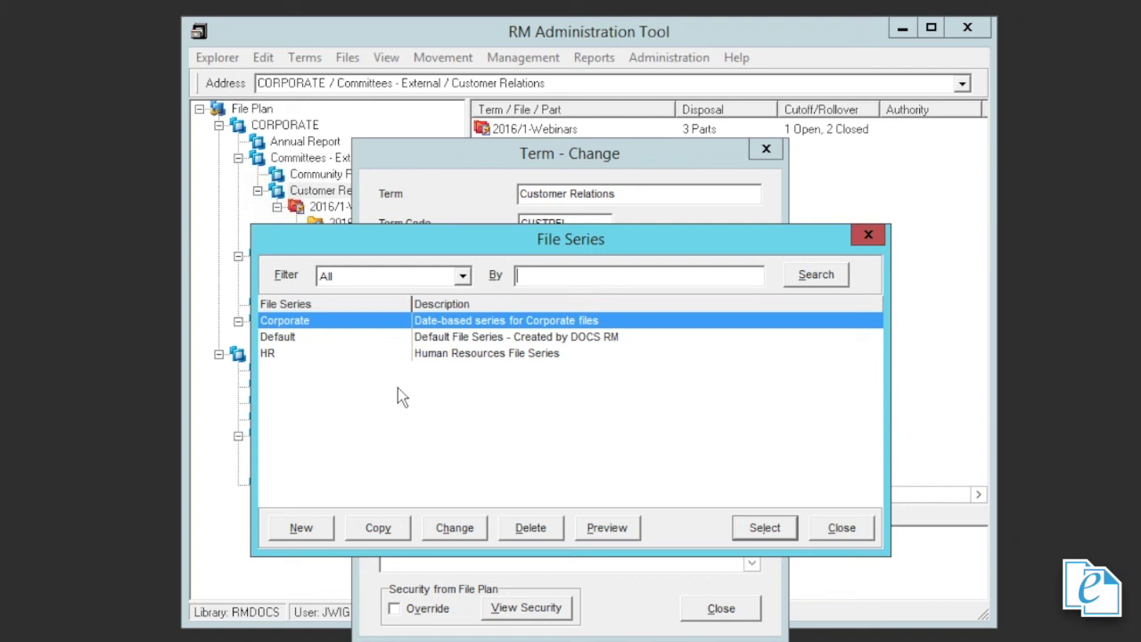
click(762, 528)
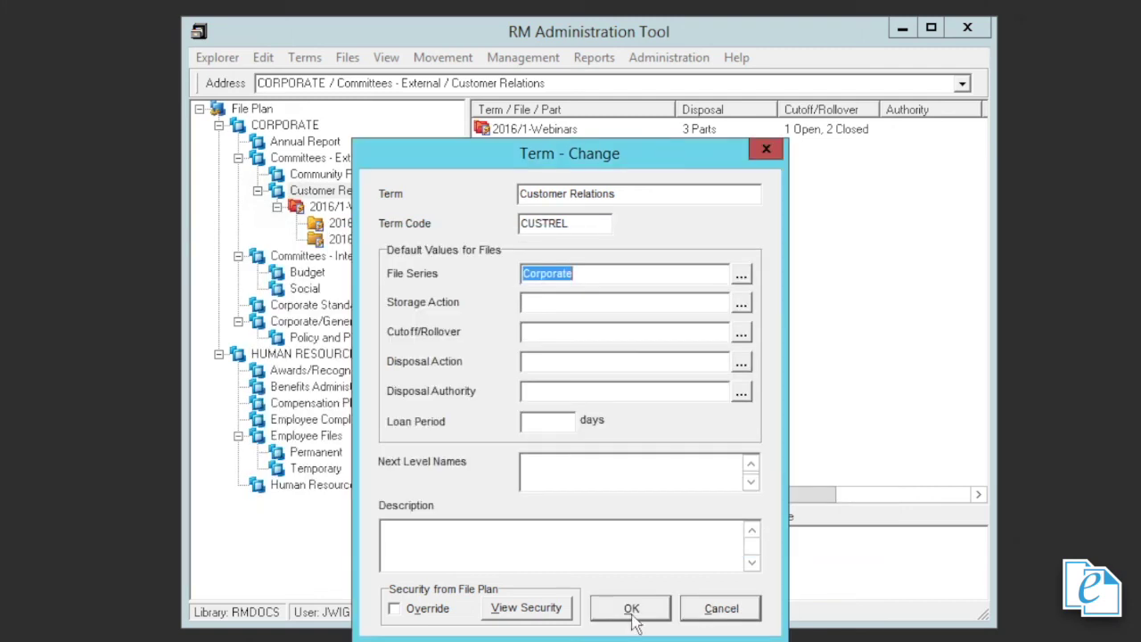
click(635, 612)
click(700, 613)
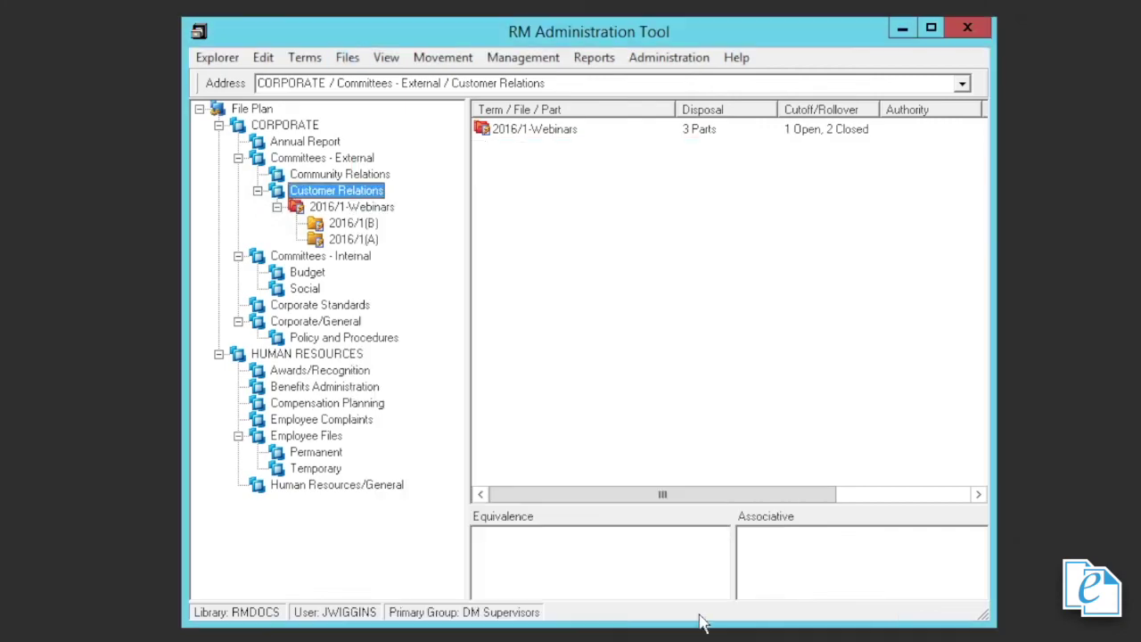
Create a new file named Corporate Test under Customer Relations
click(347, 57)
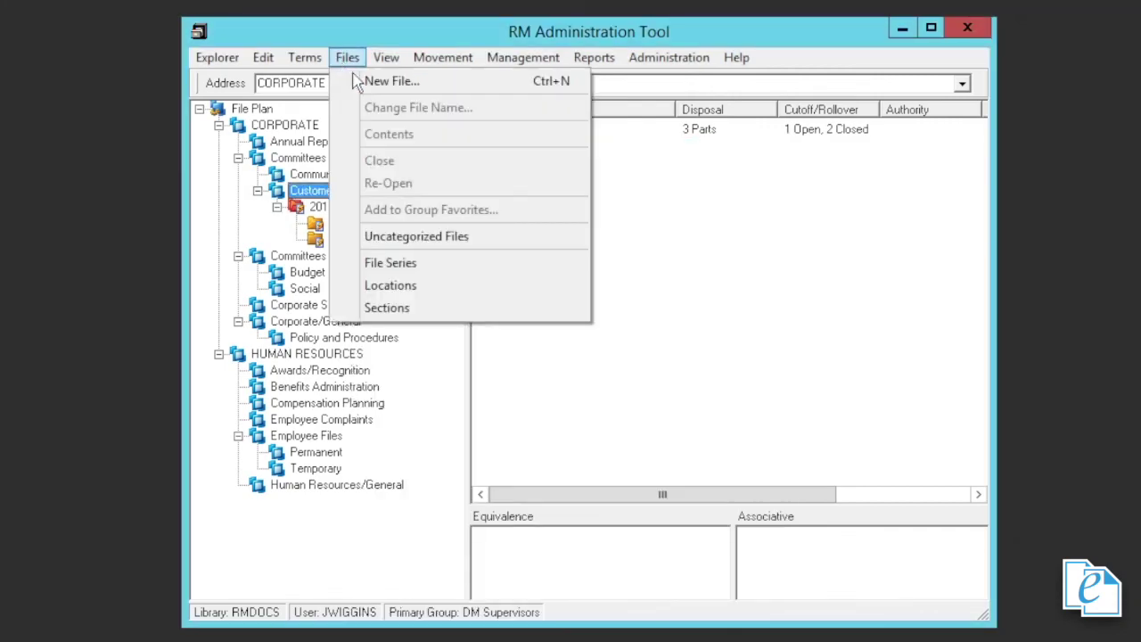
click(361, 78)
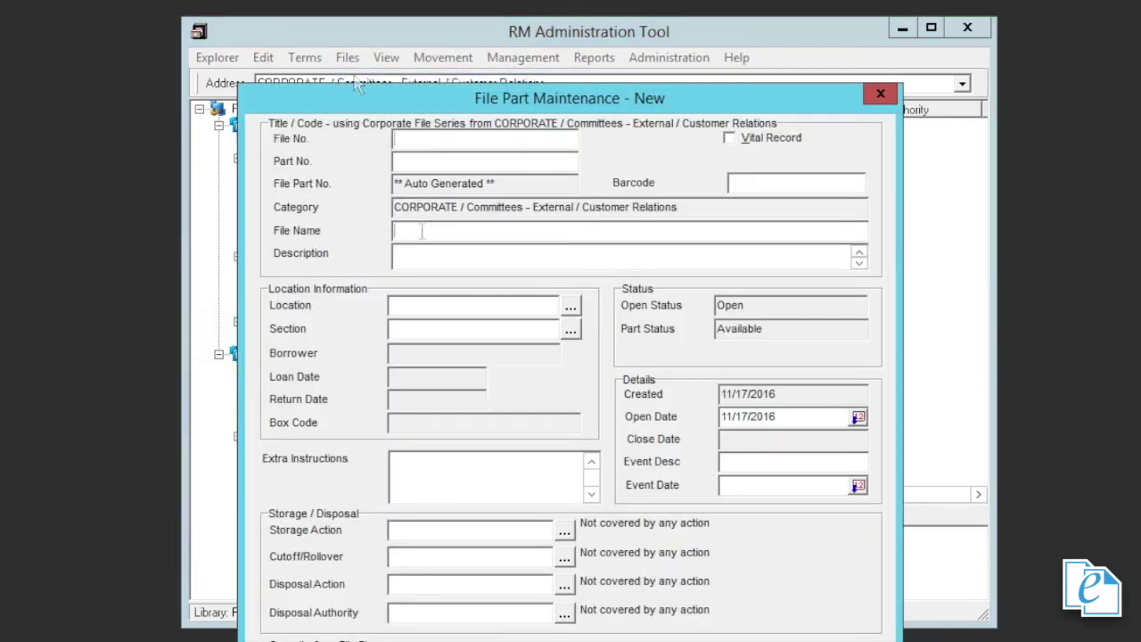
click(421, 231)
text(Cor)
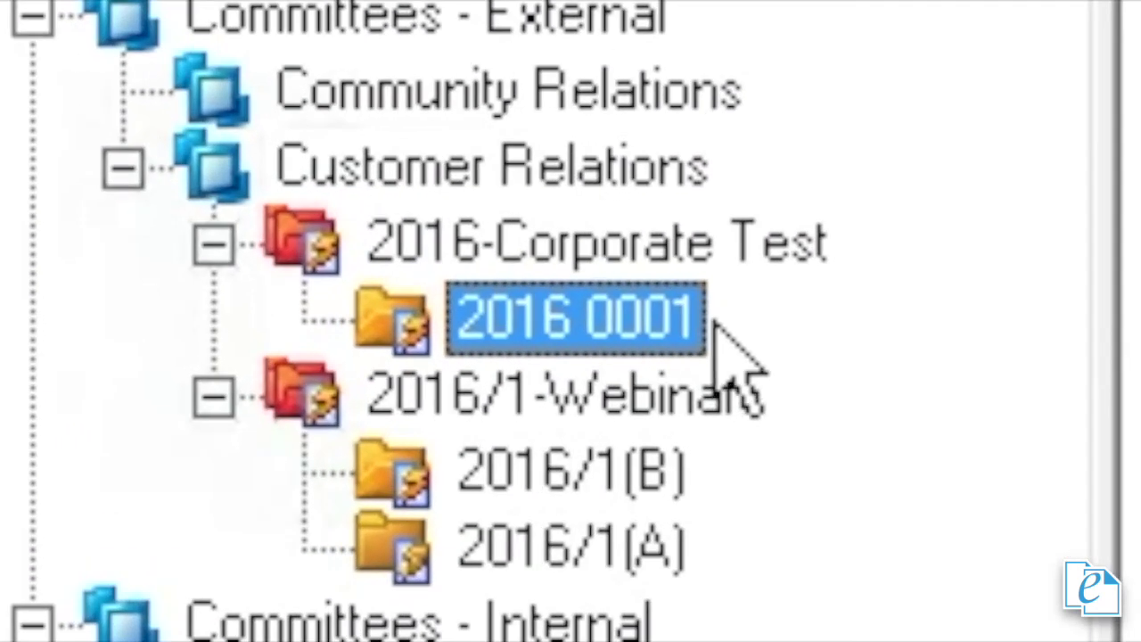